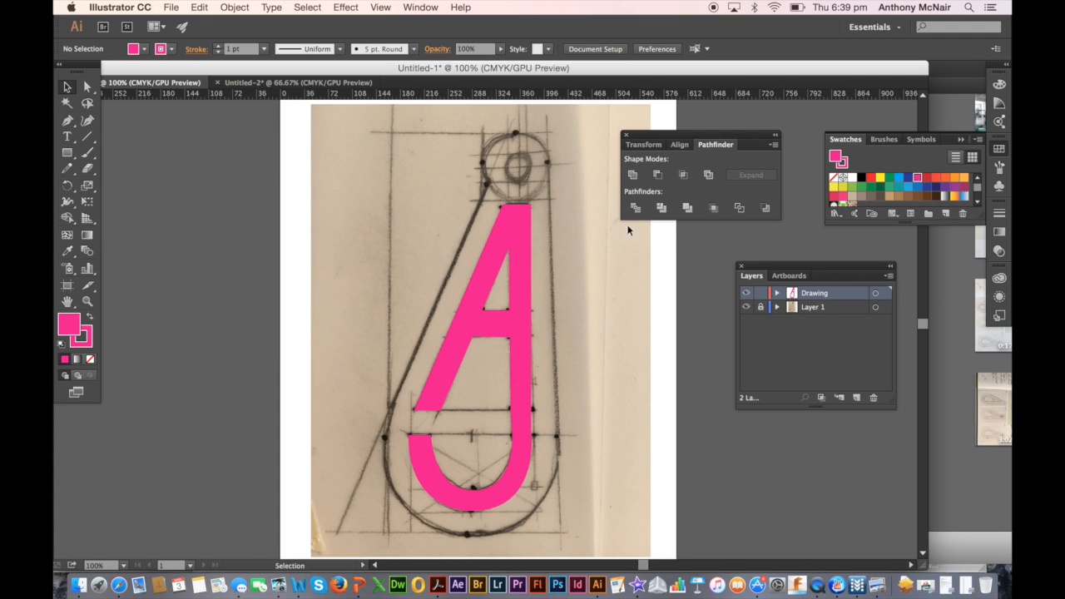
Hide the Drawing layer and create a new layer named "Main cut"
click(747, 296)
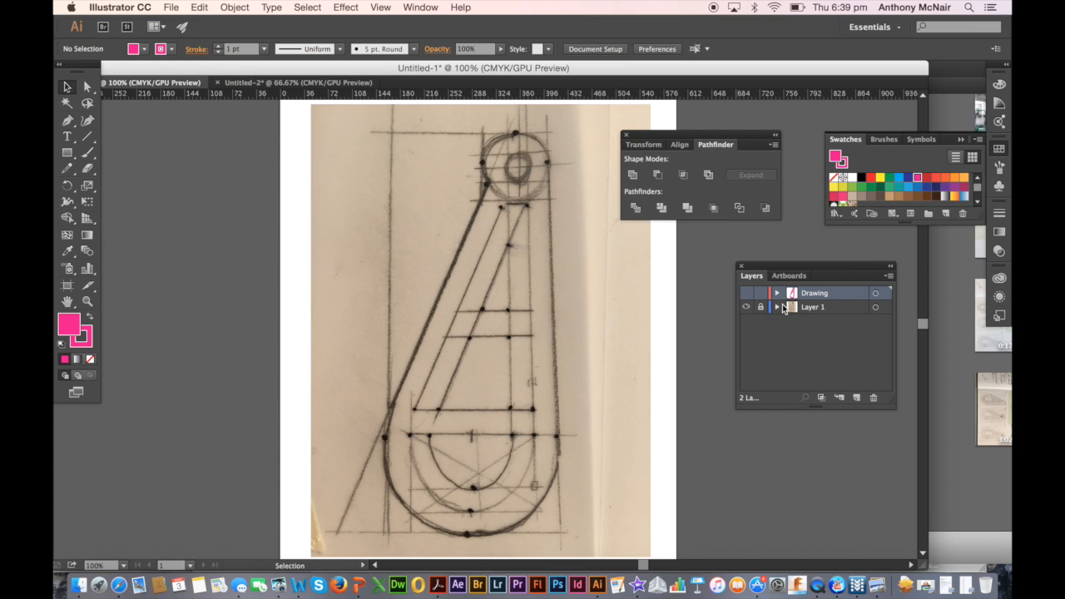
click(888, 277)
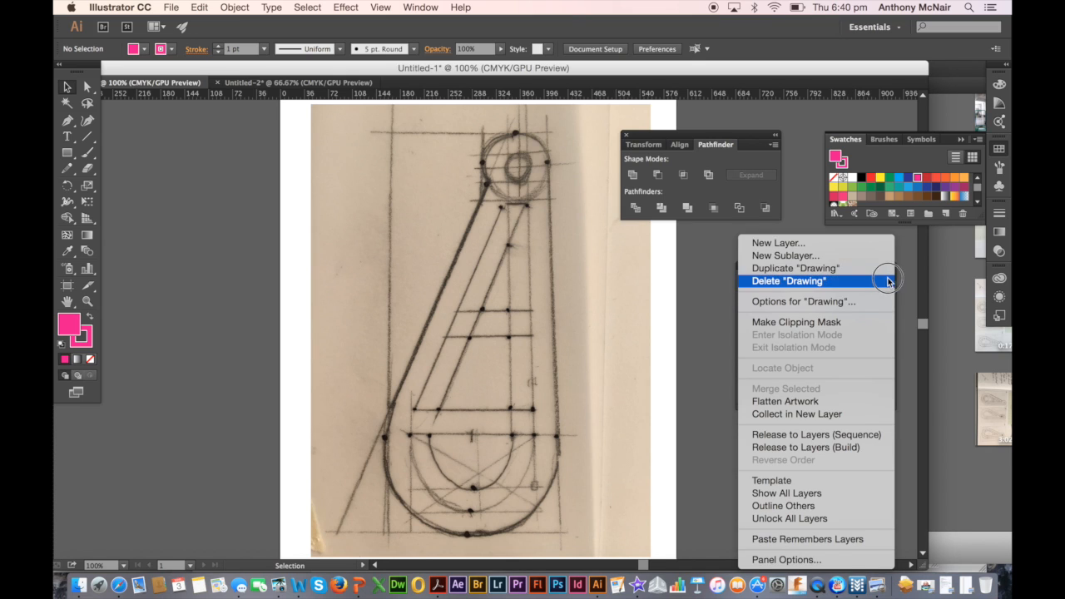
click(874, 242)
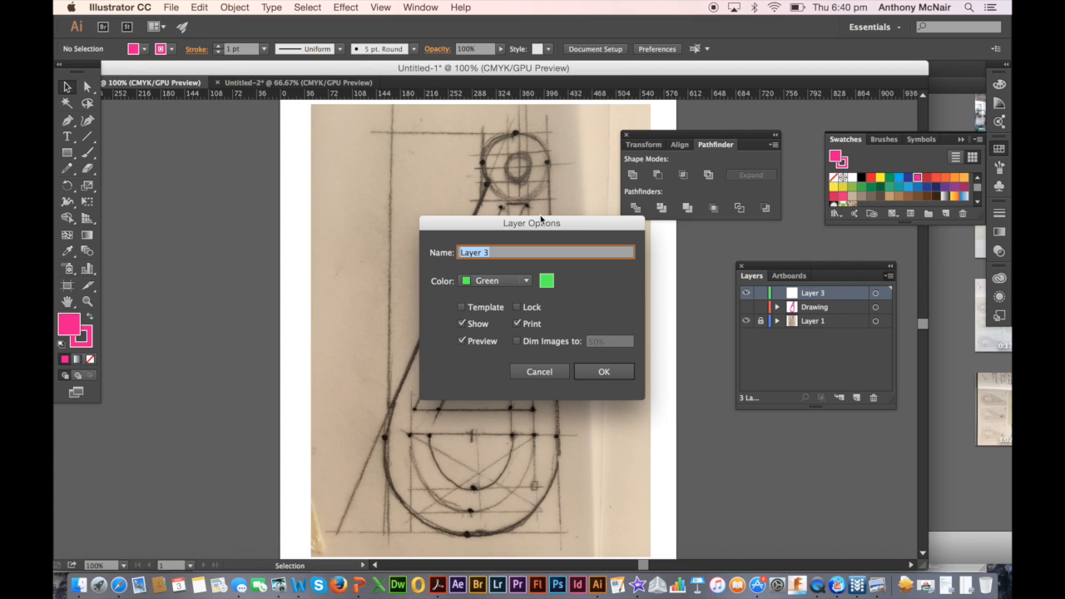
text(Main cut)
key(Return)
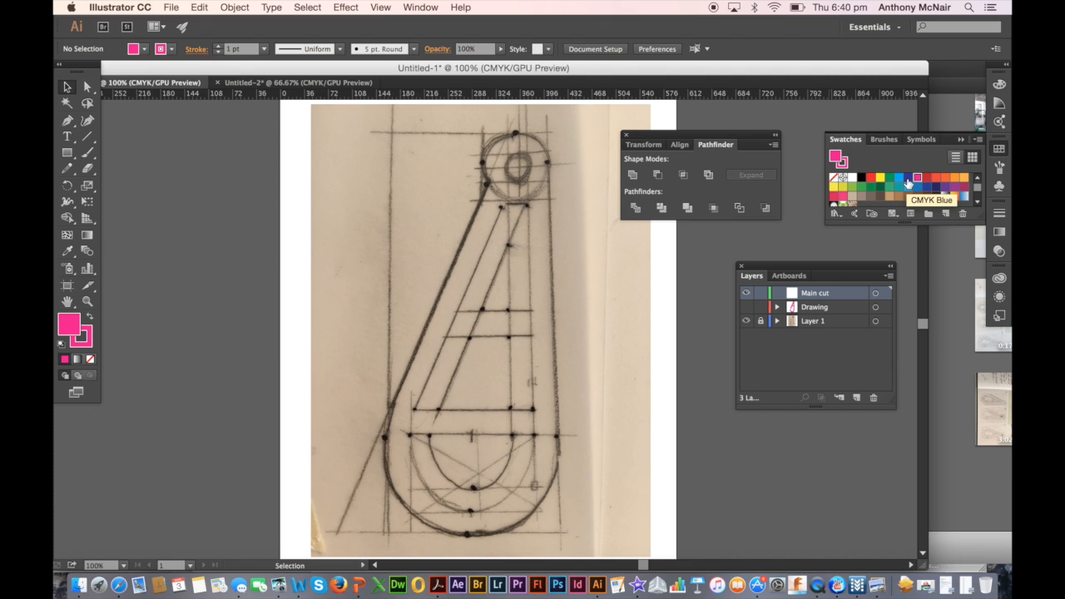
Set the default stroke colour to CMYK Blue and the fill to None
click(845, 165)
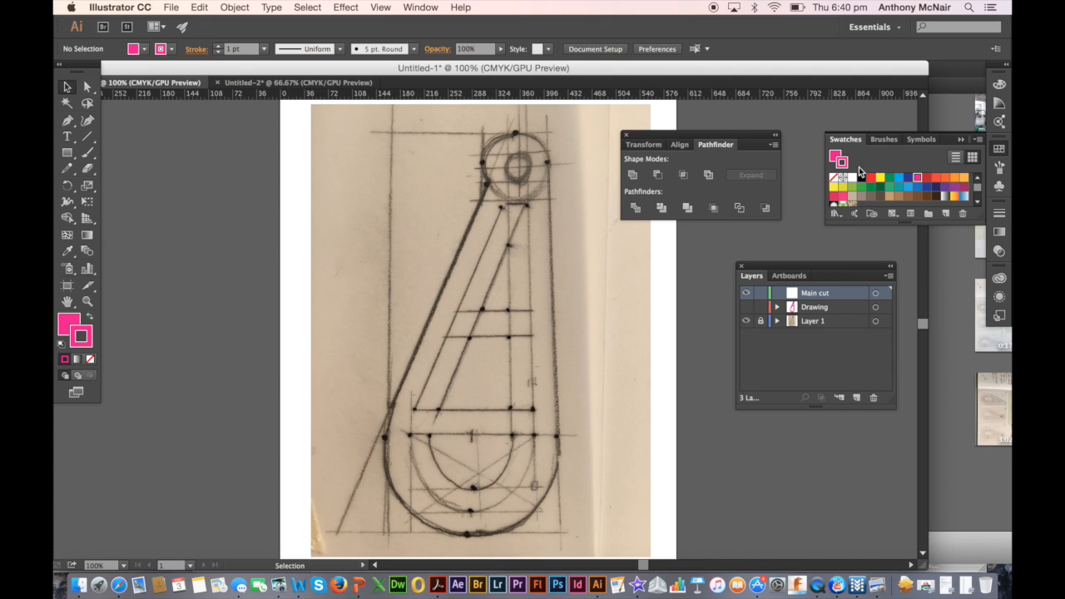
click(907, 178)
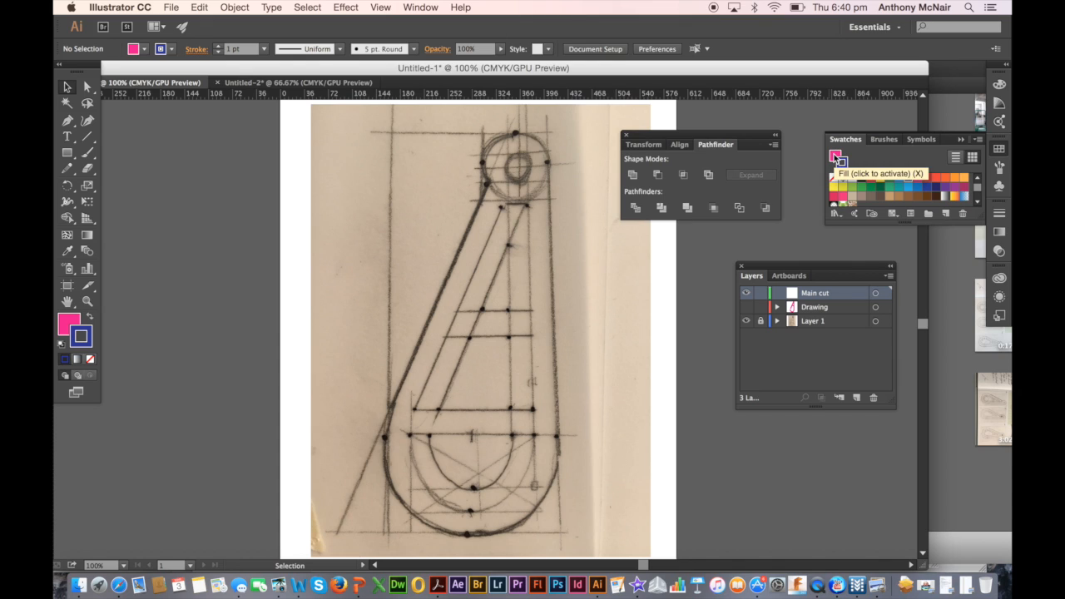
click(836, 157)
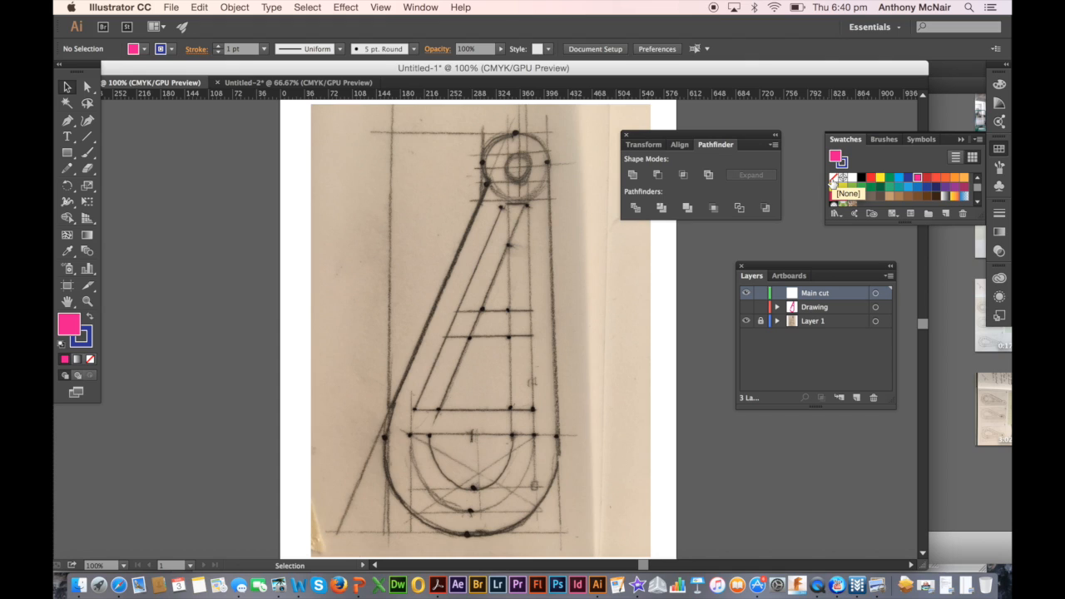
click(833, 180)
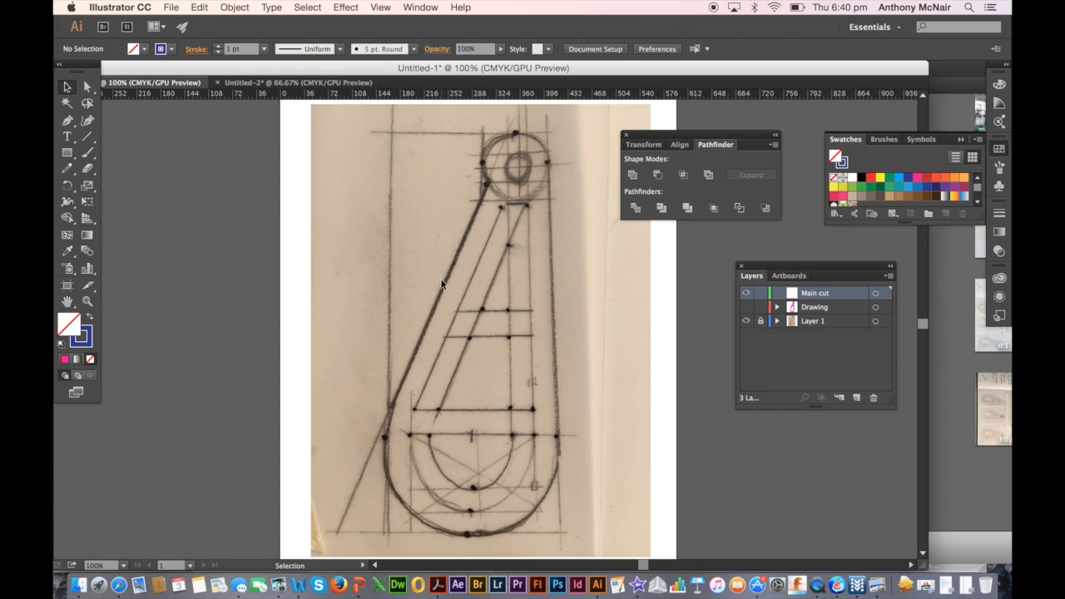
Draw a circle with the Ellipse tool over the outer small circle at the top of the sketch
click(73, 160)
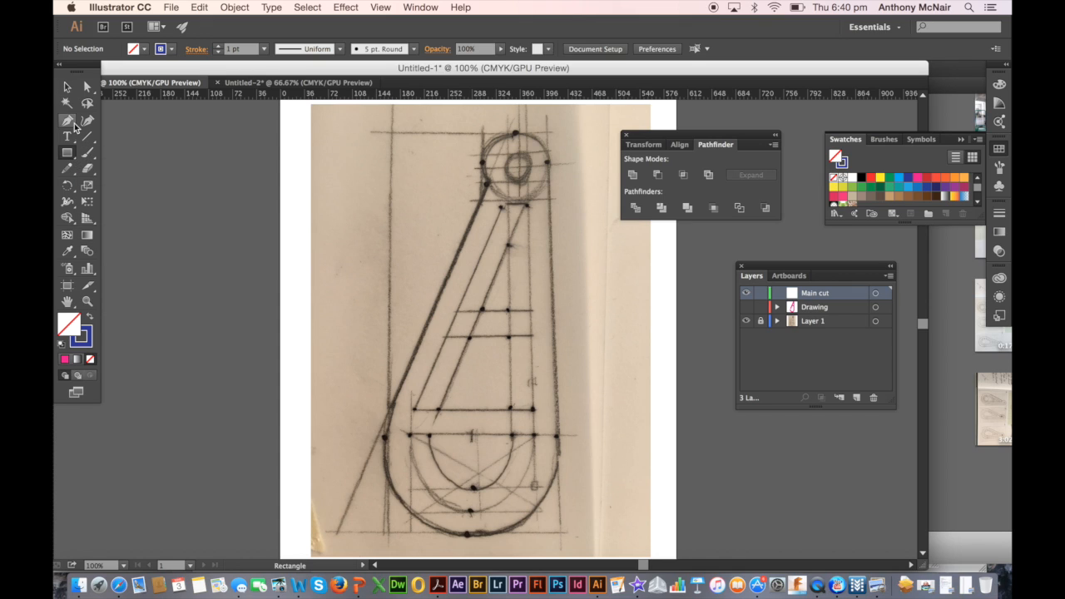
click(74, 125)
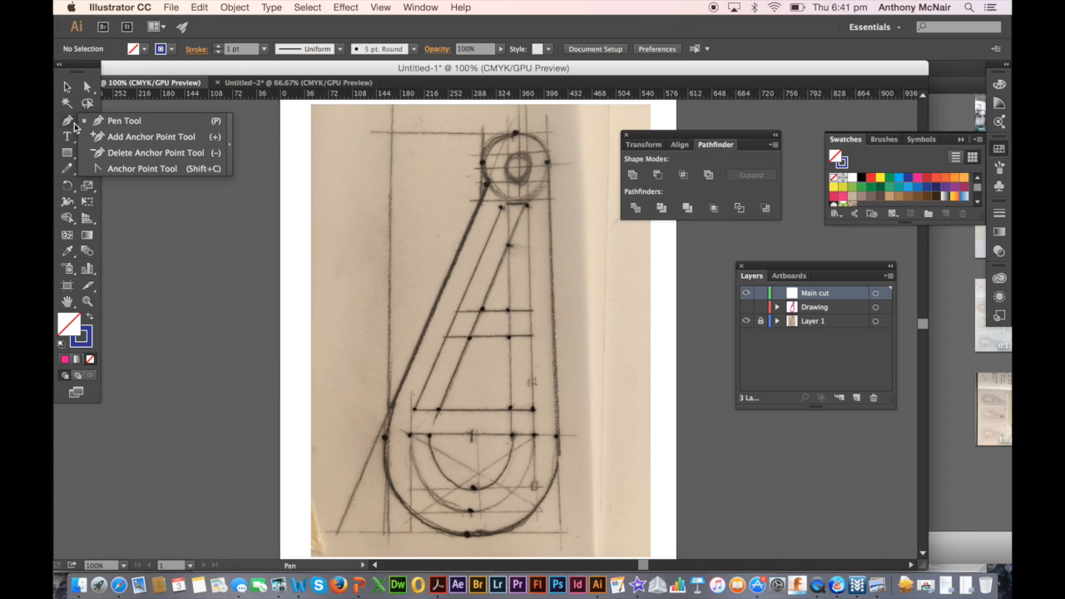
click(72, 158)
click(73, 161)
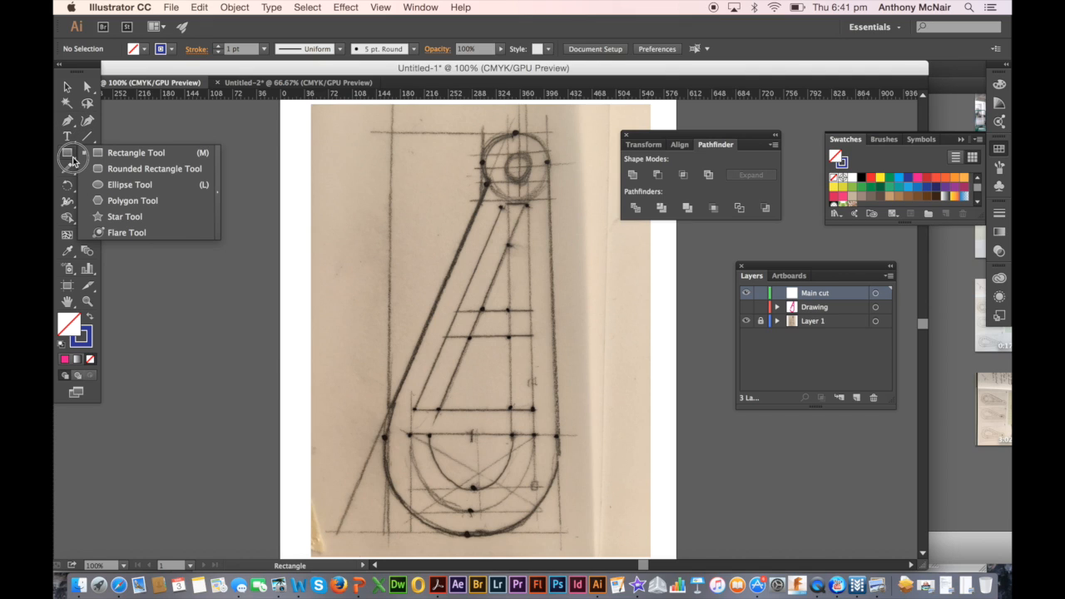
drag(72, 157, 119, 187)
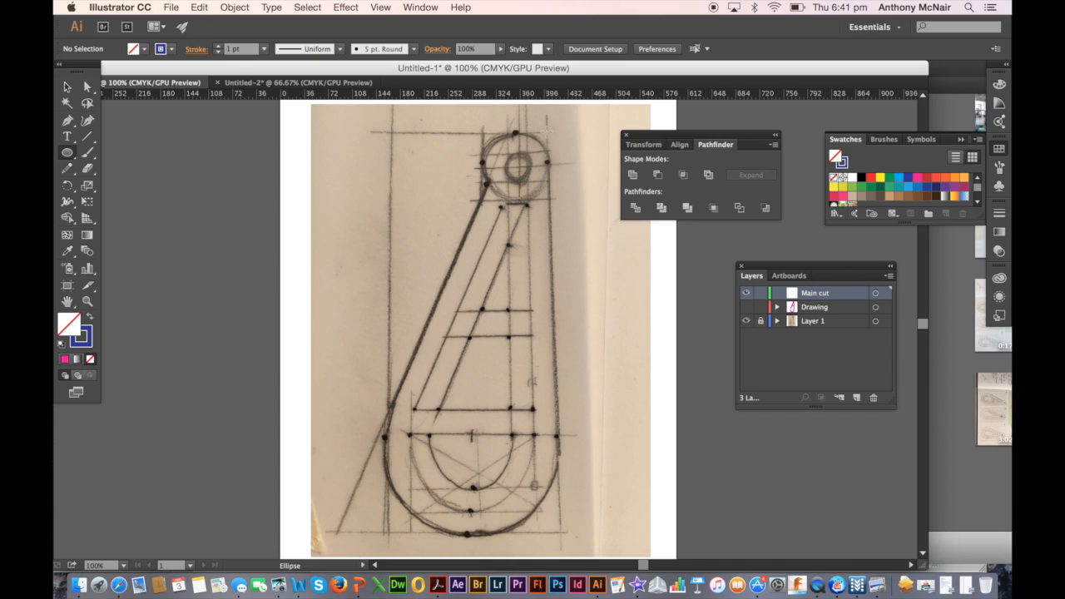
mouse_move(546, 125)
mouse_down()
mouse_move(514, 170)
mouse_move(460, 177)
mouse_move(464, 215)
mouse_move(428, 241)
mouse_move(441, 185)
mouse_move(476, 156)
mouse_up()
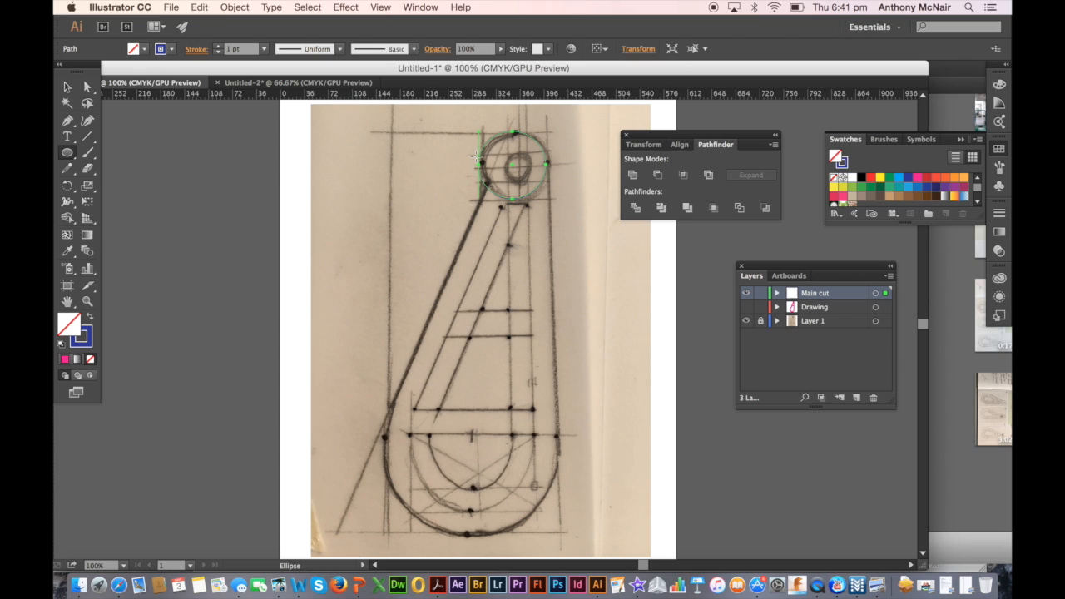
Nudge the small circle slightly to the right so it lines up with the sketched circle, and deselect it
click(68, 86)
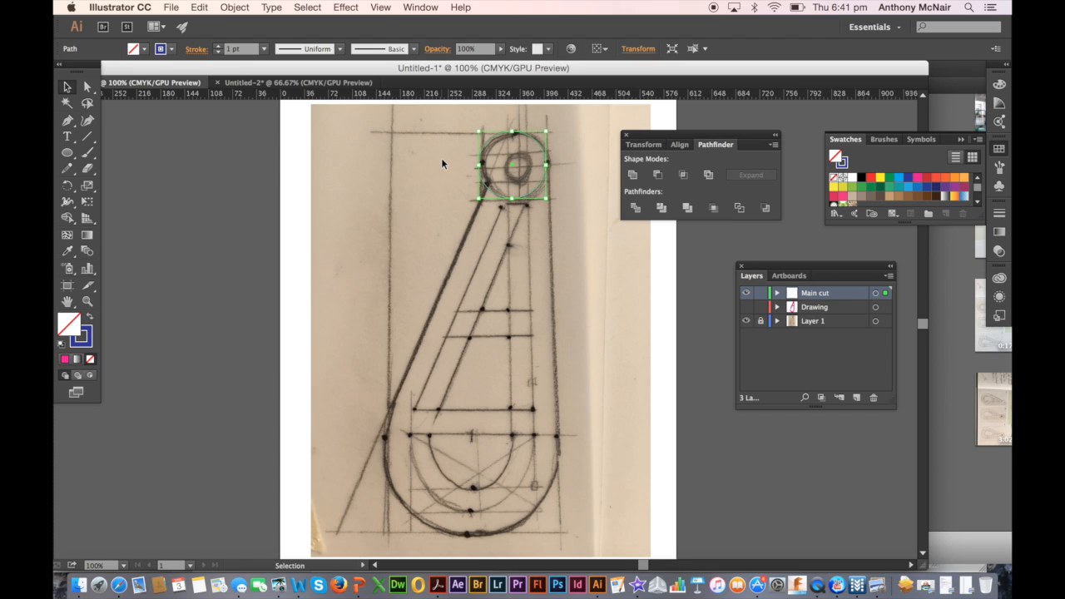
key(Right)
key(Right)
key(Right)
key(Right)
key(Right)
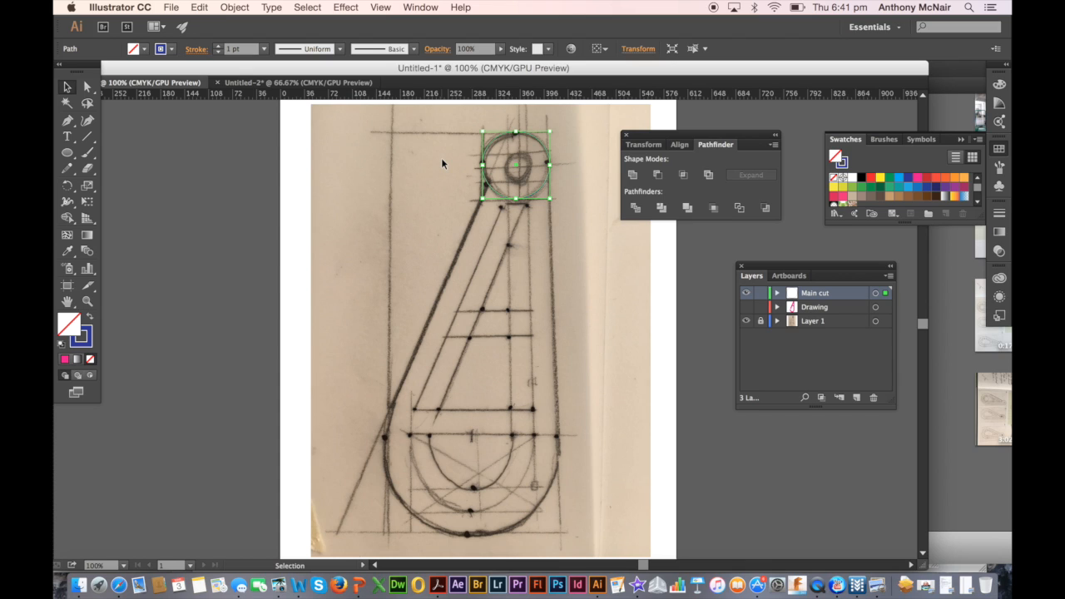
click(439, 236)
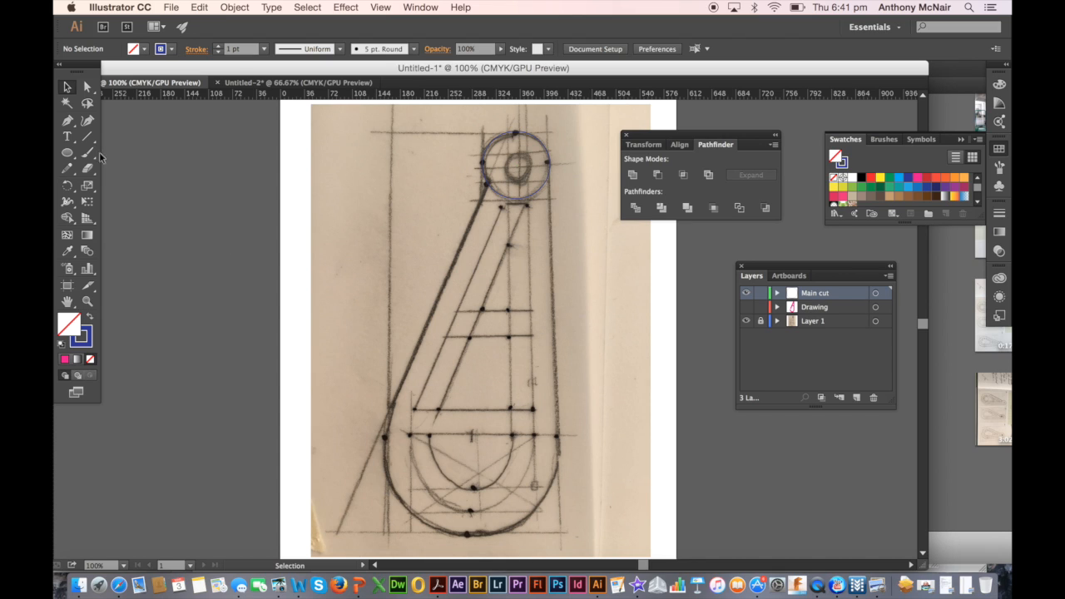
Draw a circle of about 264 pt over the large outer curve at the bottom of the sketch, and deselect it
click(69, 154)
click(69, 154)
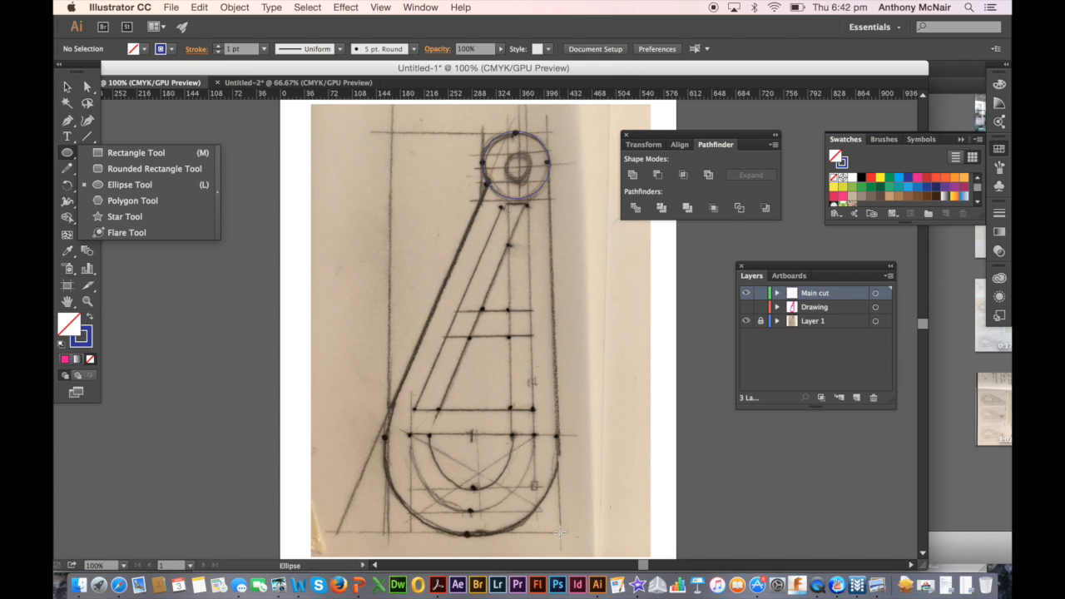
drag(557, 532, 383, 357)
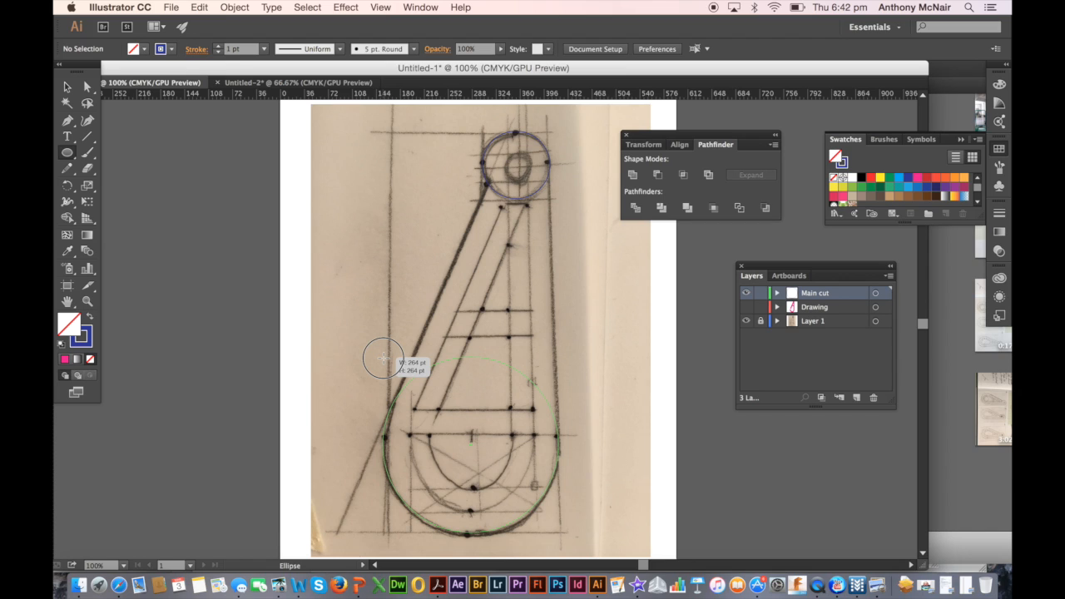
drag(382, 358, 384, 358)
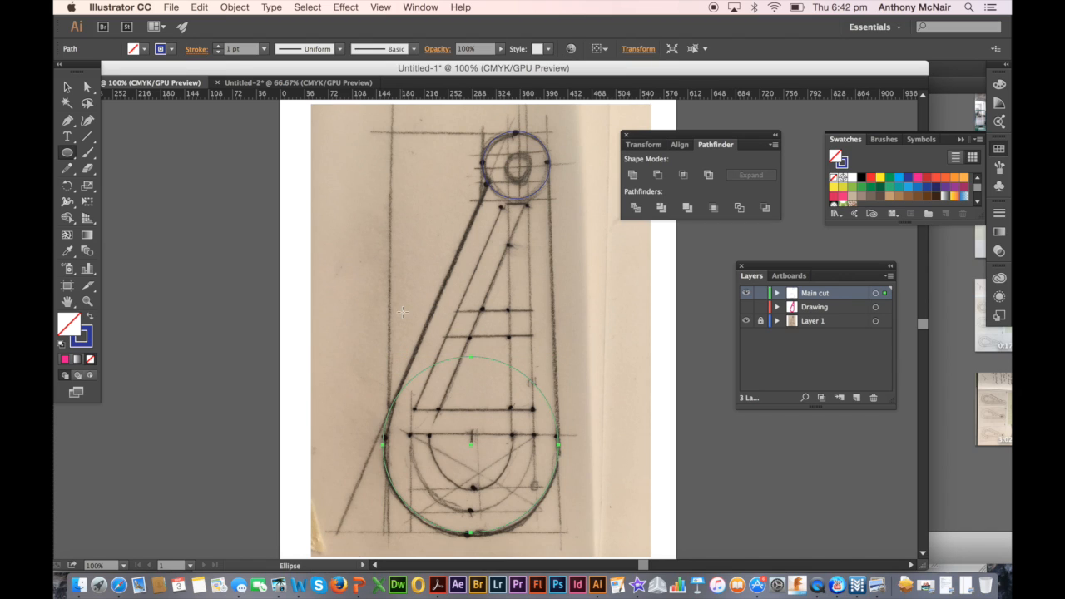
click(69, 87)
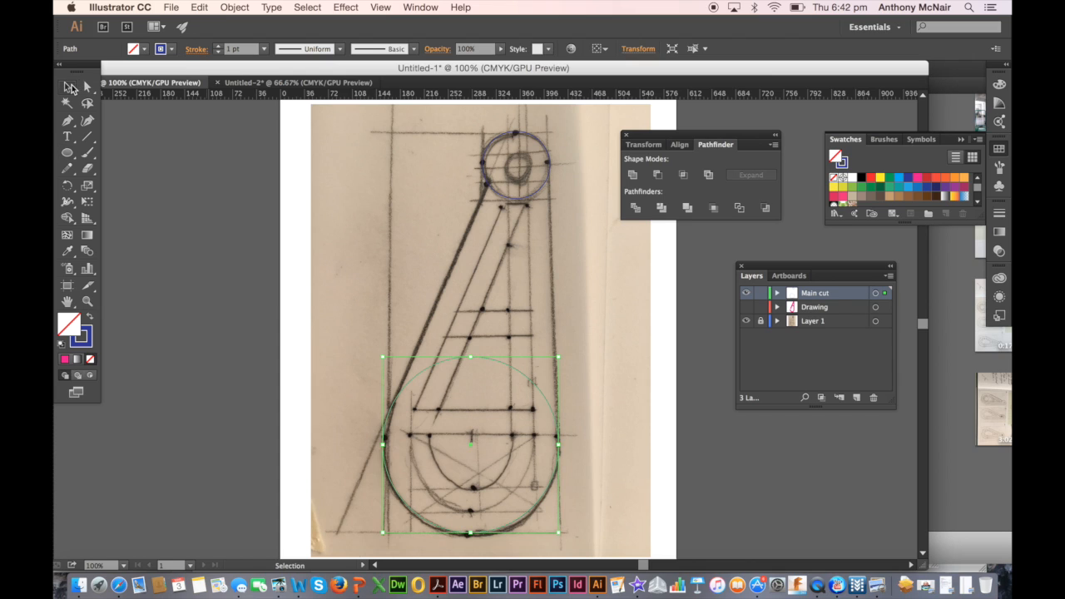
click(310, 232)
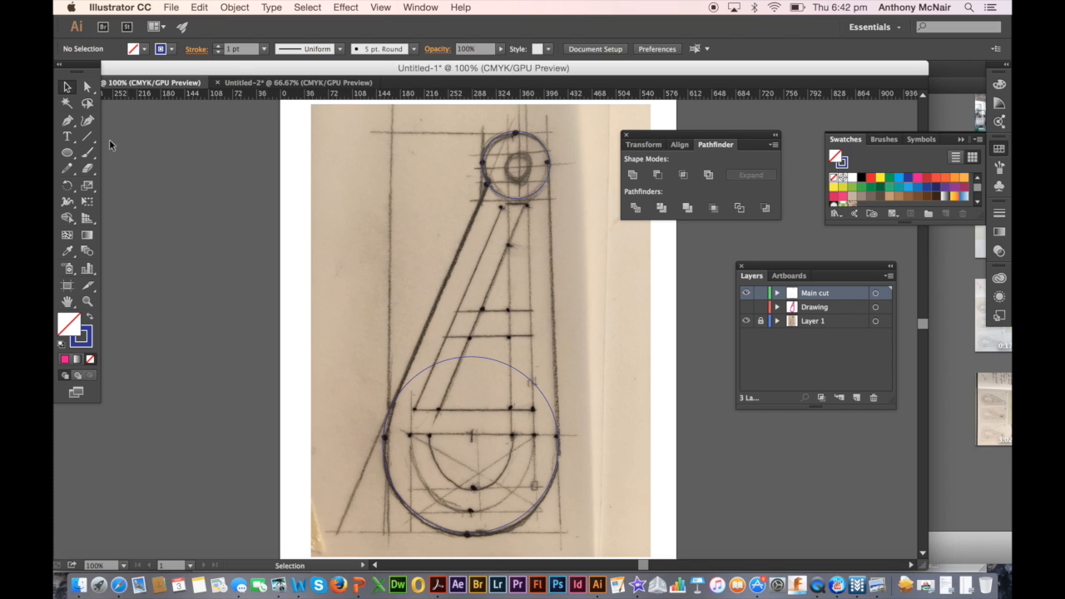
Trace a closed four-point Pen path along the sketch's straight outer sides, joining the small circle to the large circle
click(68, 121)
drag(70, 124, 98, 122)
click(550, 164)
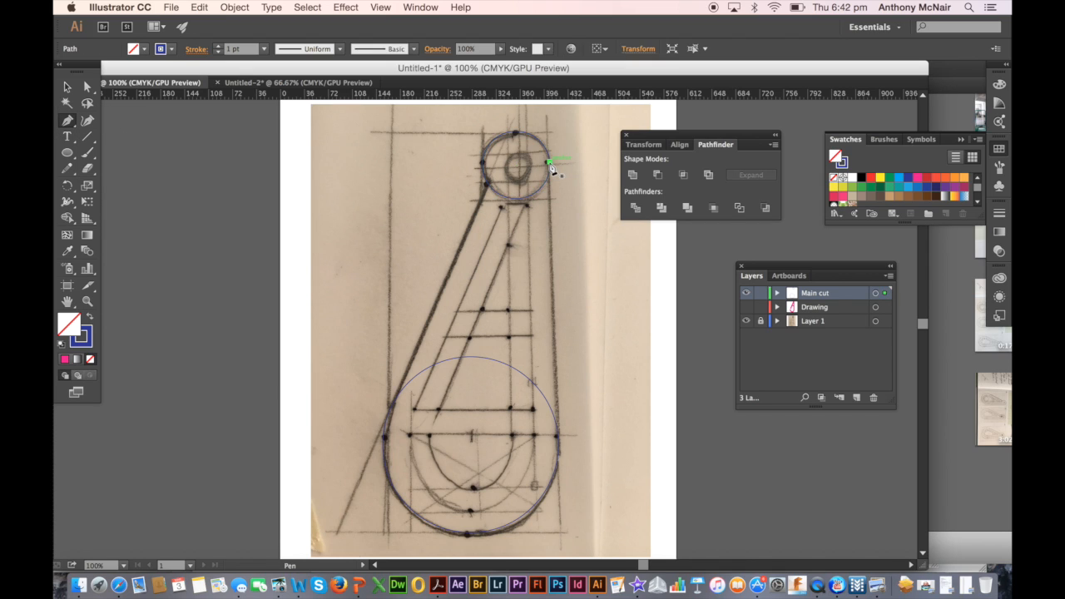
click(558, 437)
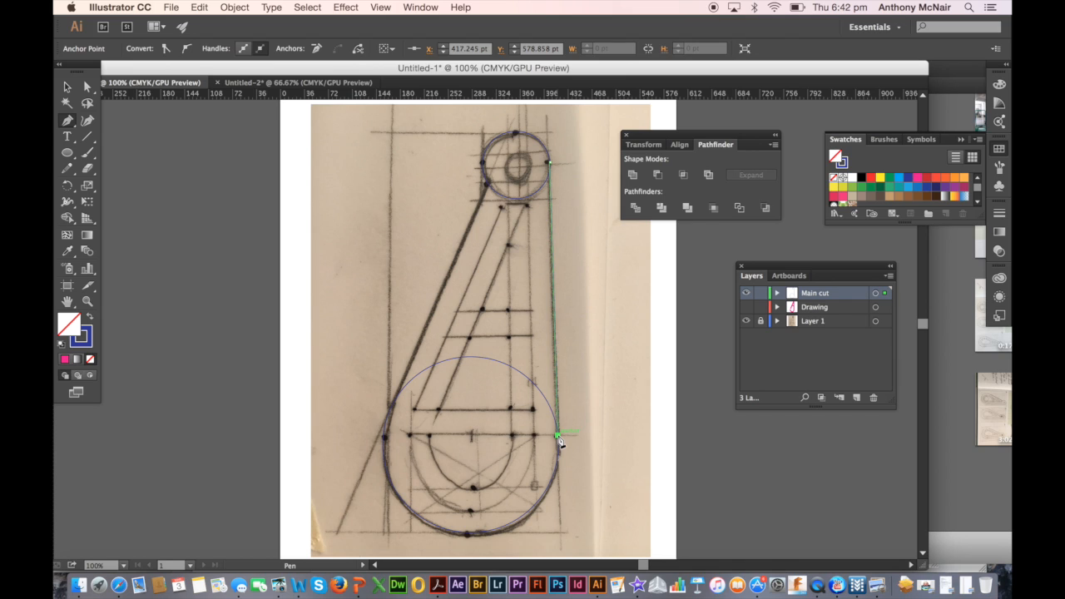
click(390, 409)
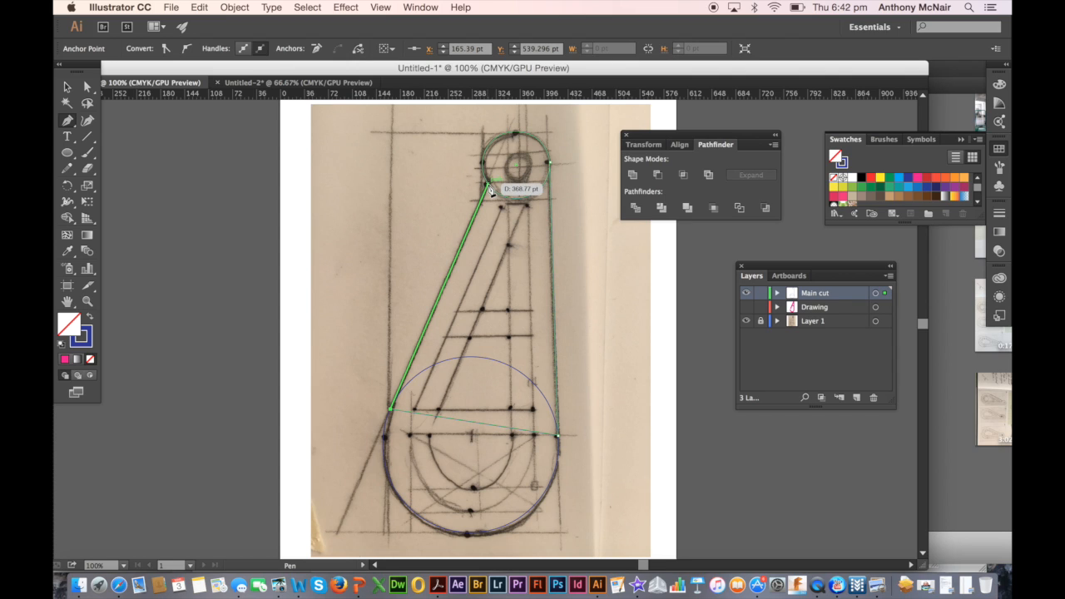
click(488, 184)
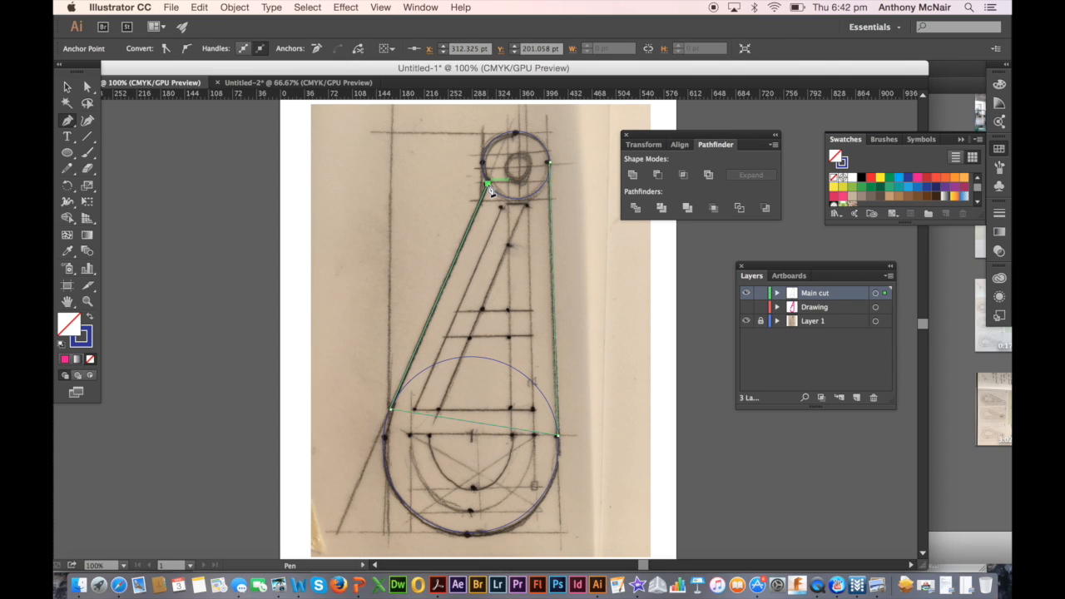
click(549, 163)
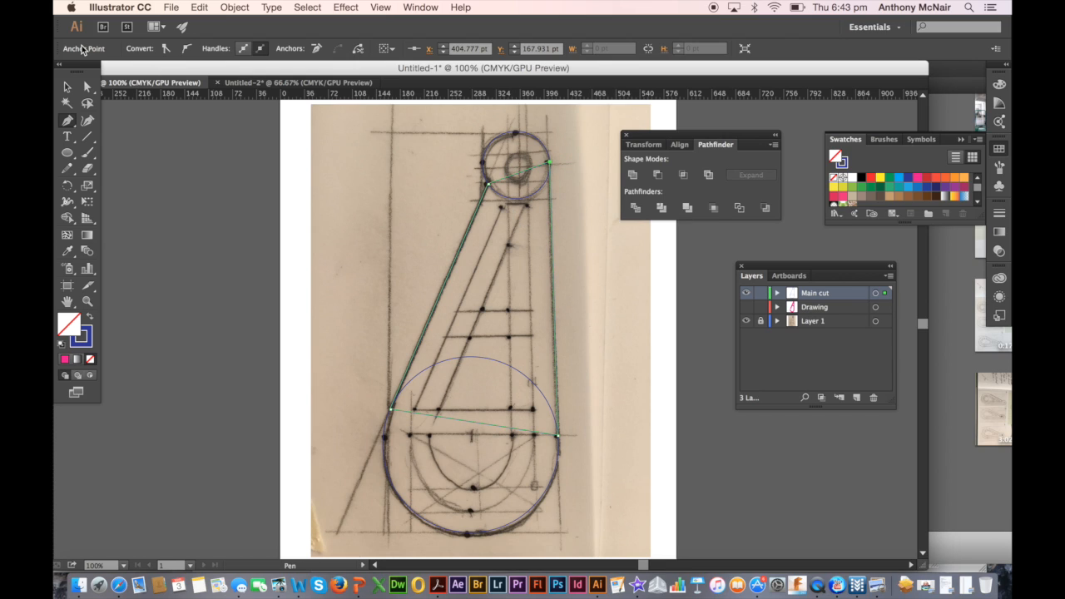
click(66, 87)
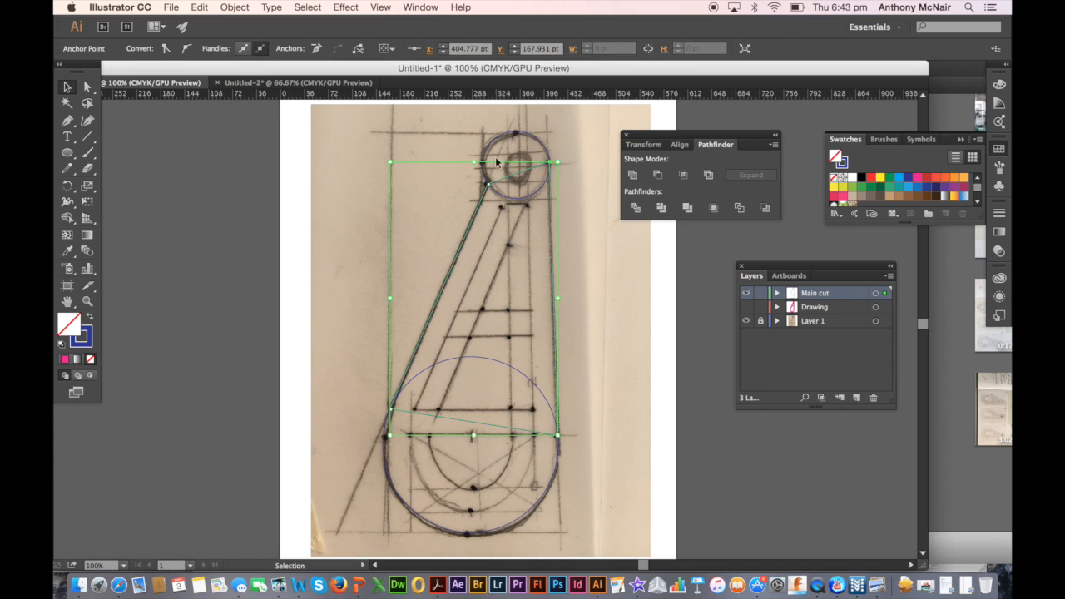
click(542, 156)
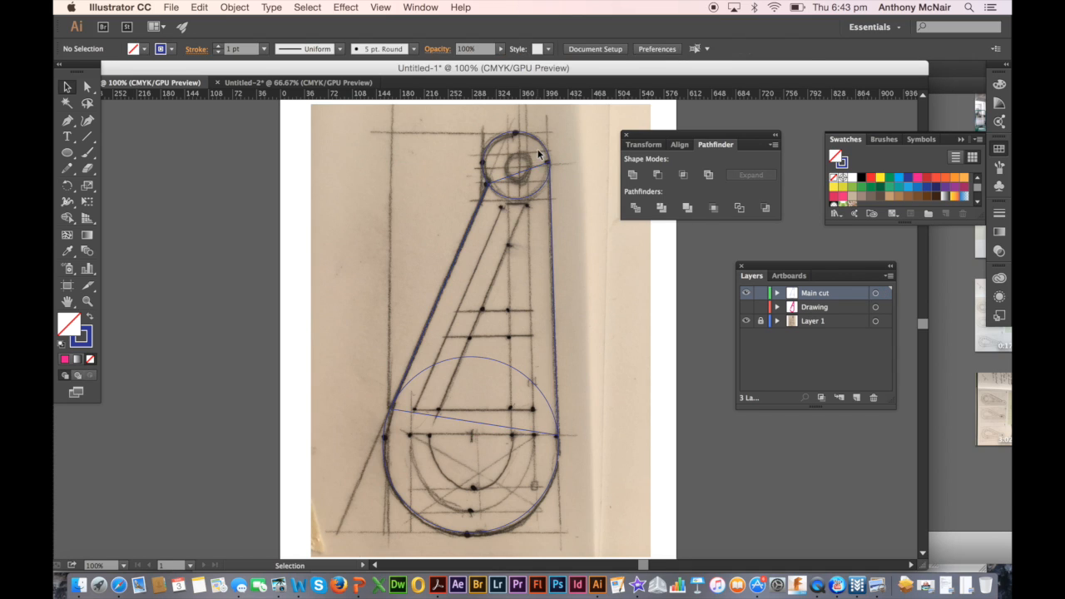
Fill the small circle, the four-sided connecting shape and the large circle with CMYK Blue
click(533, 199)
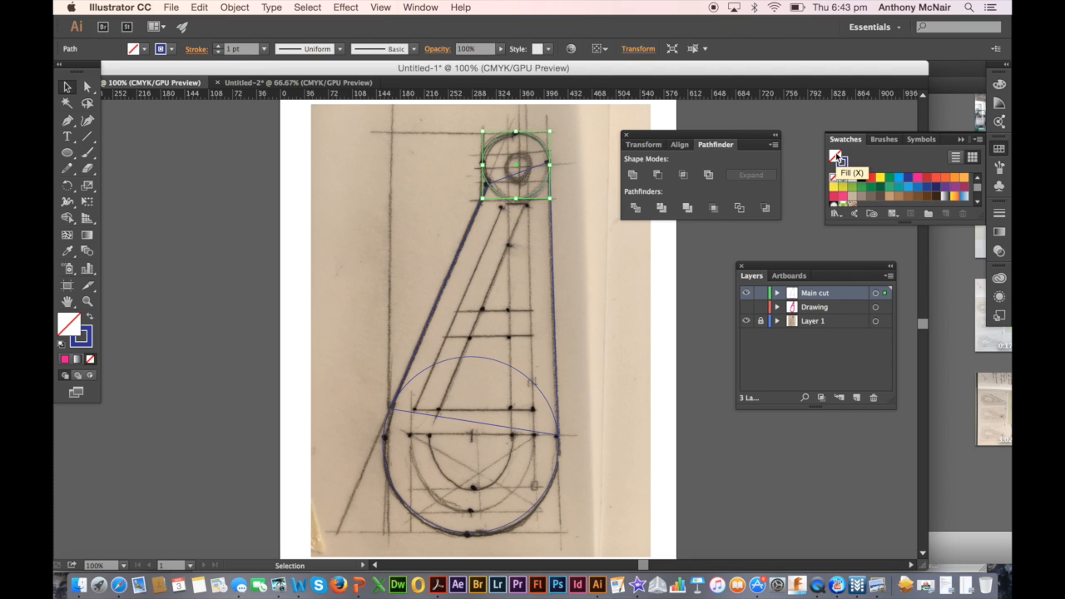
click(908, 179)
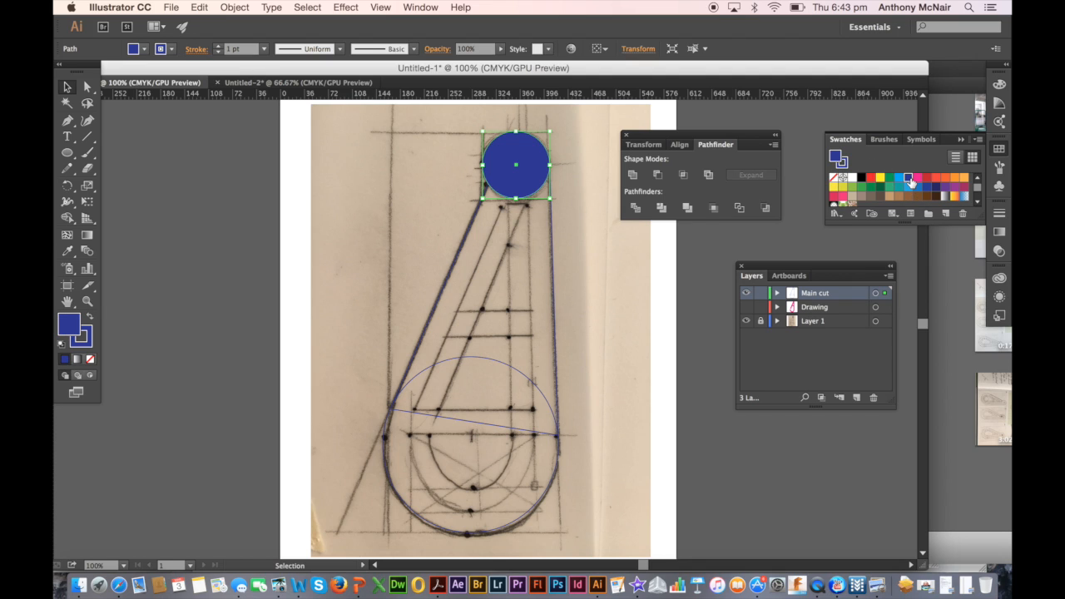
click(552, 267)
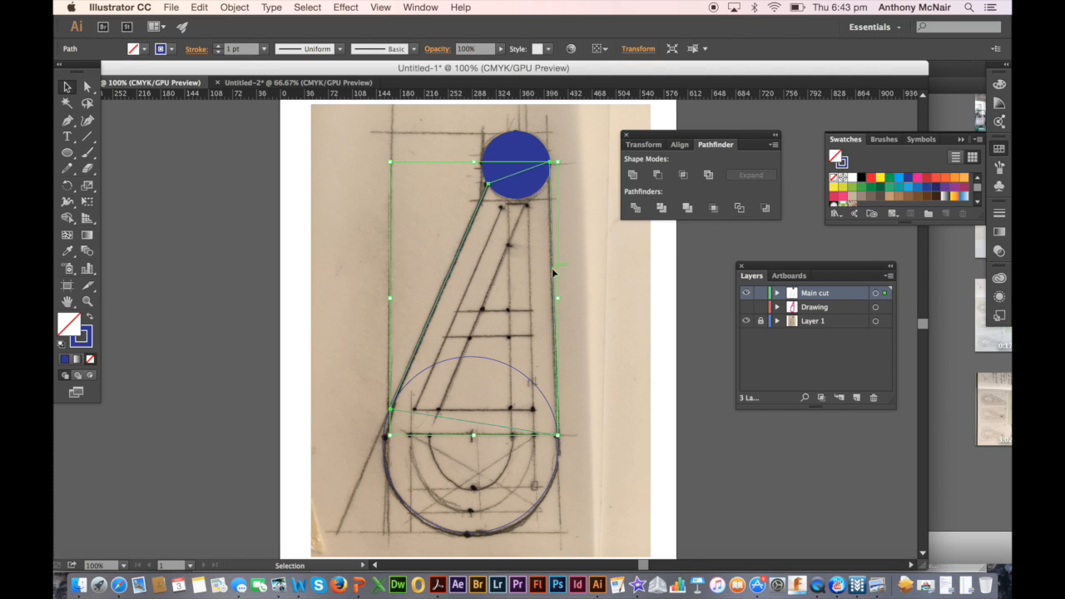
click(908, 178)
click(548, 482)
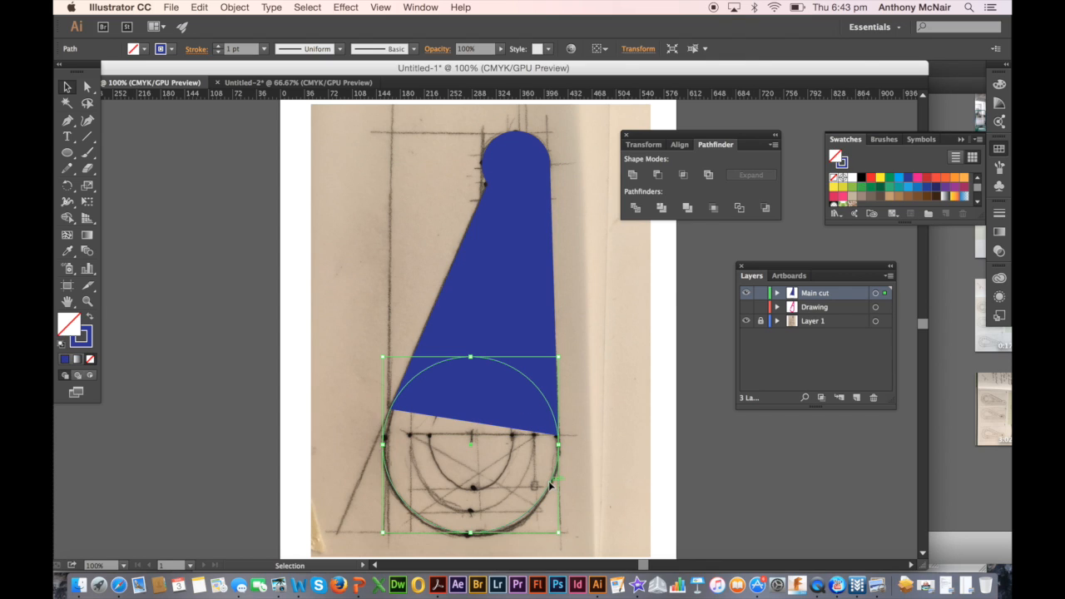
click(908, 178)
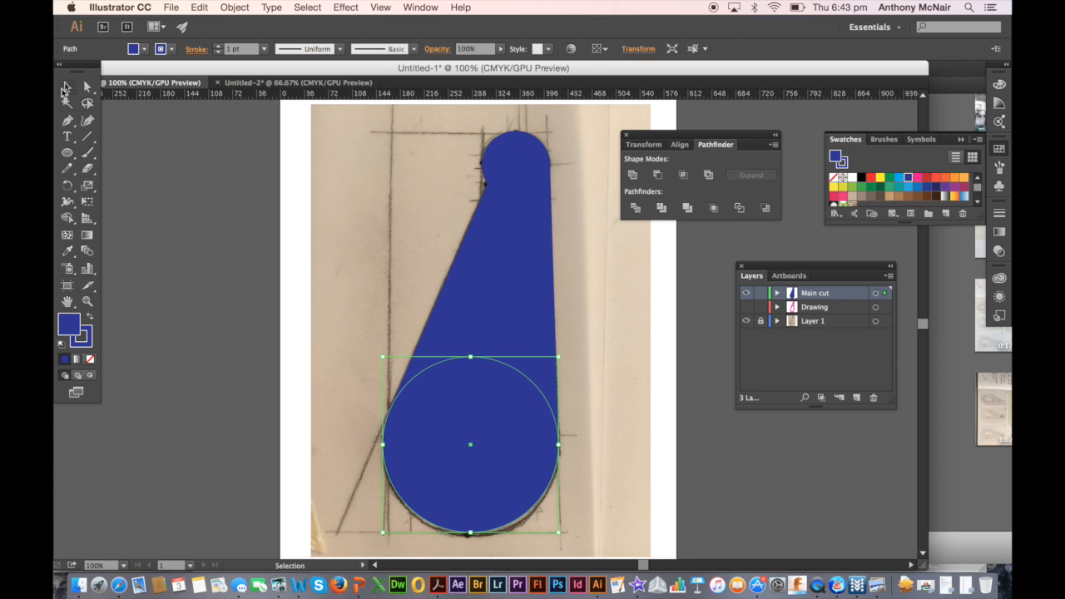
Select both circles and the four-sided connecting shape, and merge them into one outline with Pathfinder Unite
click(66, 87)
drag(297, 121, 630, 556)
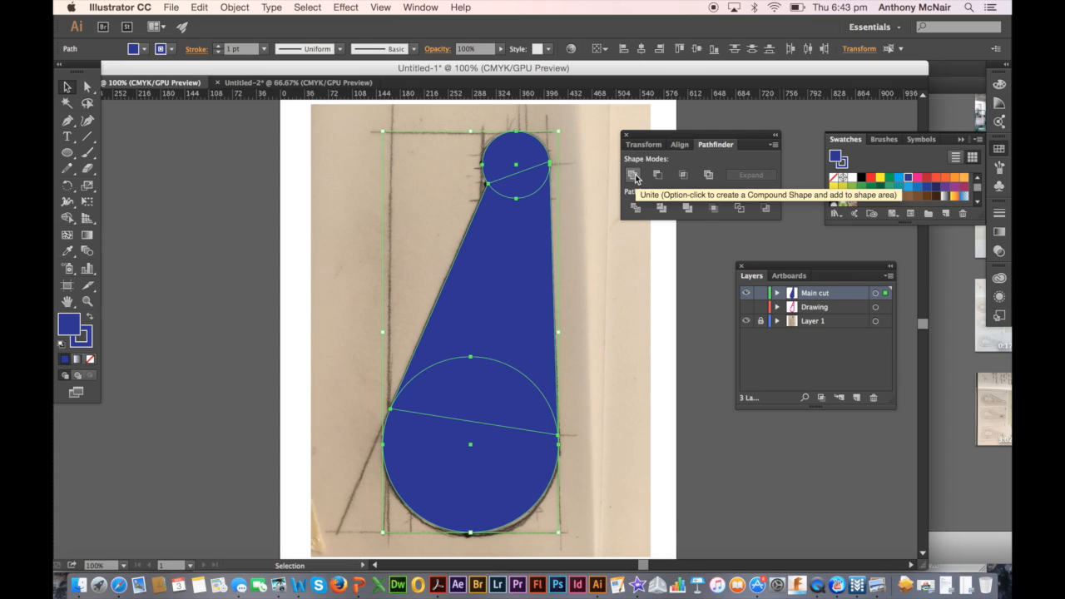
click(626, 134)
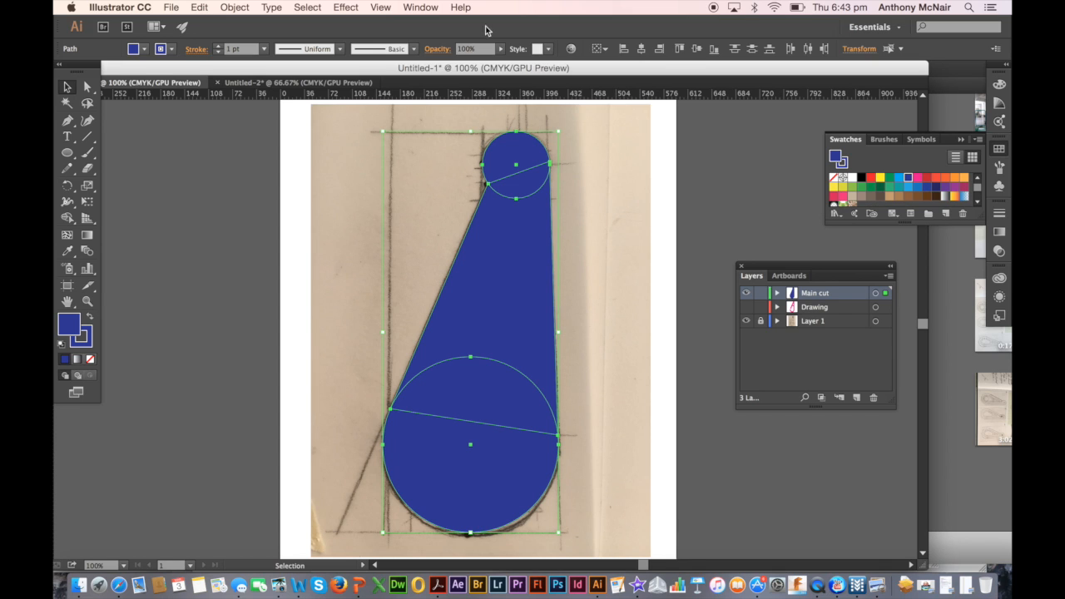
click(420, 7)
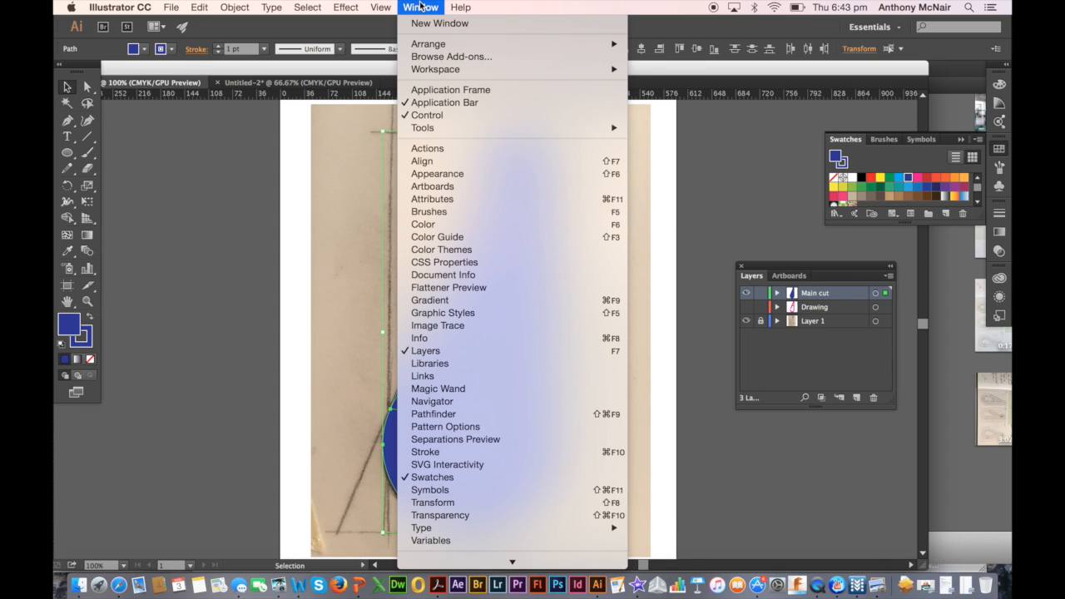
click(434, 414)
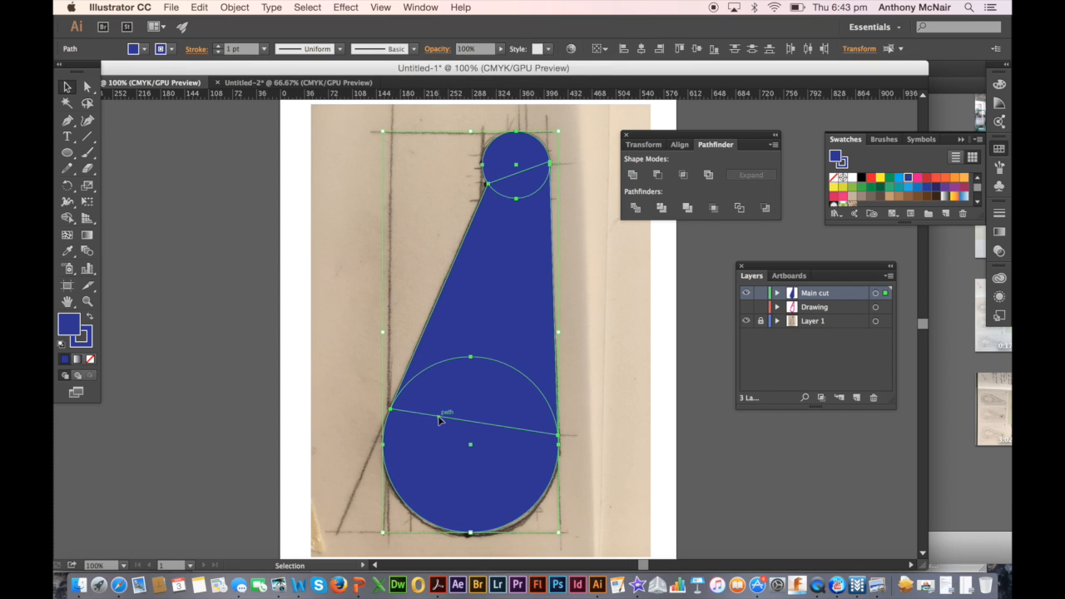
click(633, 176)
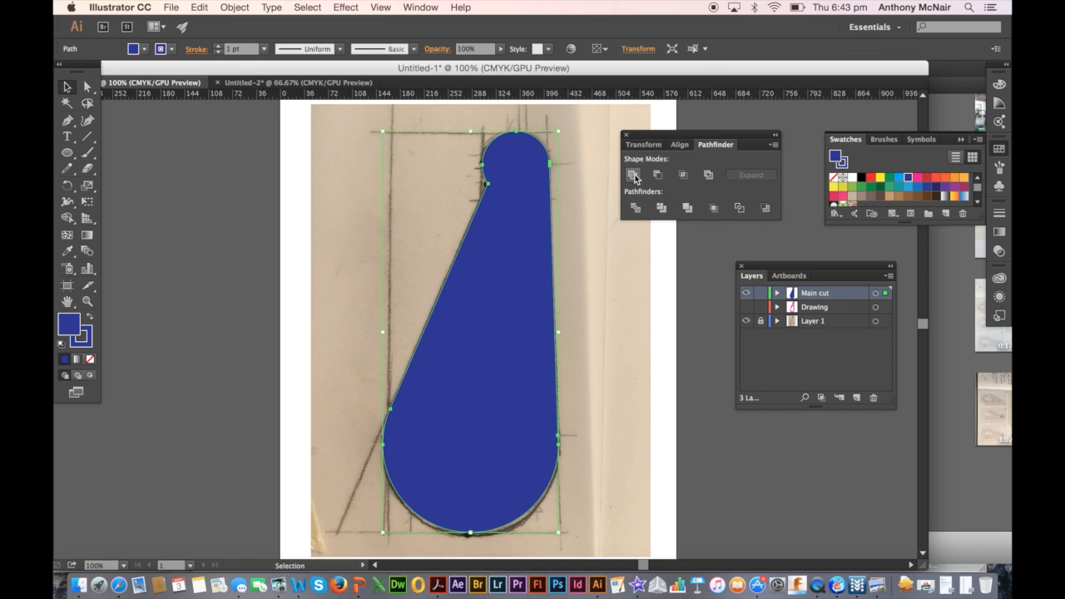
Test that the united shape moves as one piece by shifting it sideways, undo the move, and deselect it
click(532, 276)
drag(532, 277, 488, 274)
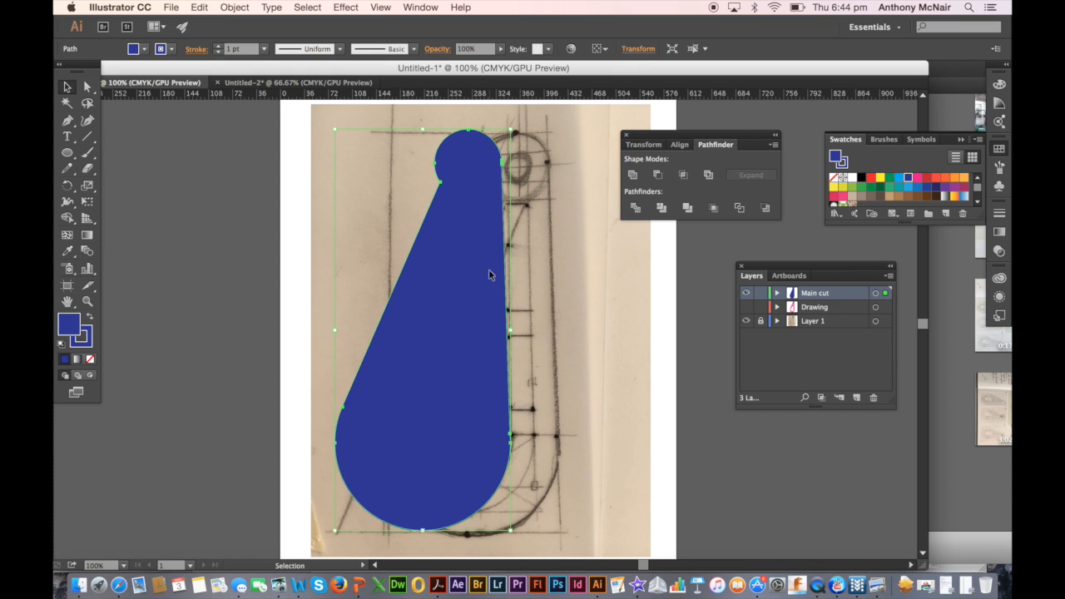
click(204, 8)
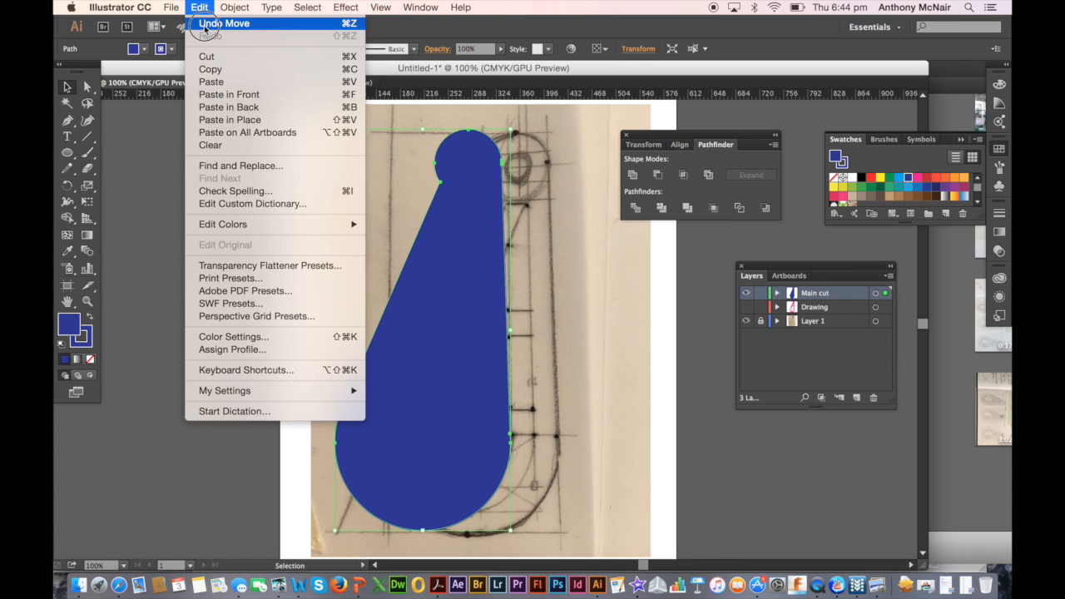
click(208, 24)
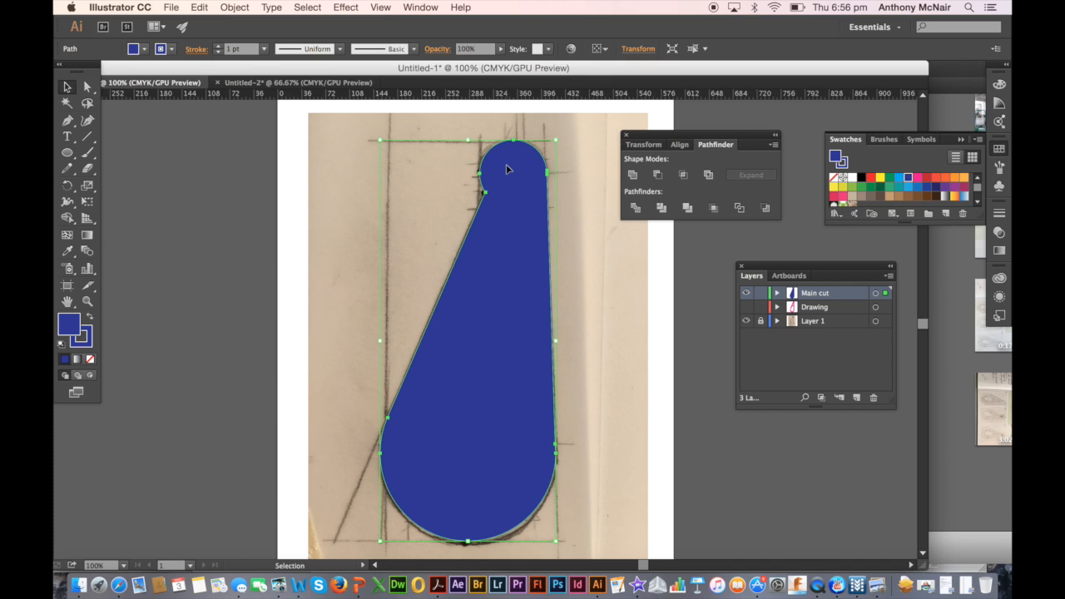
click(607, 338)
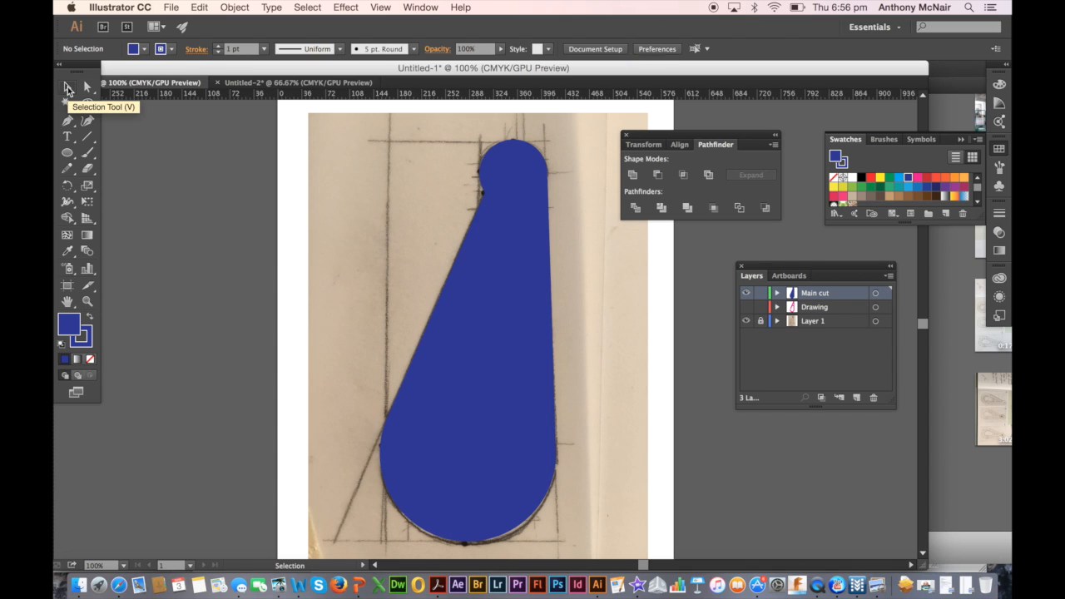
Set the united pendant shape's fill to None so the sketch shows through, and deselect it
click(69, 89)
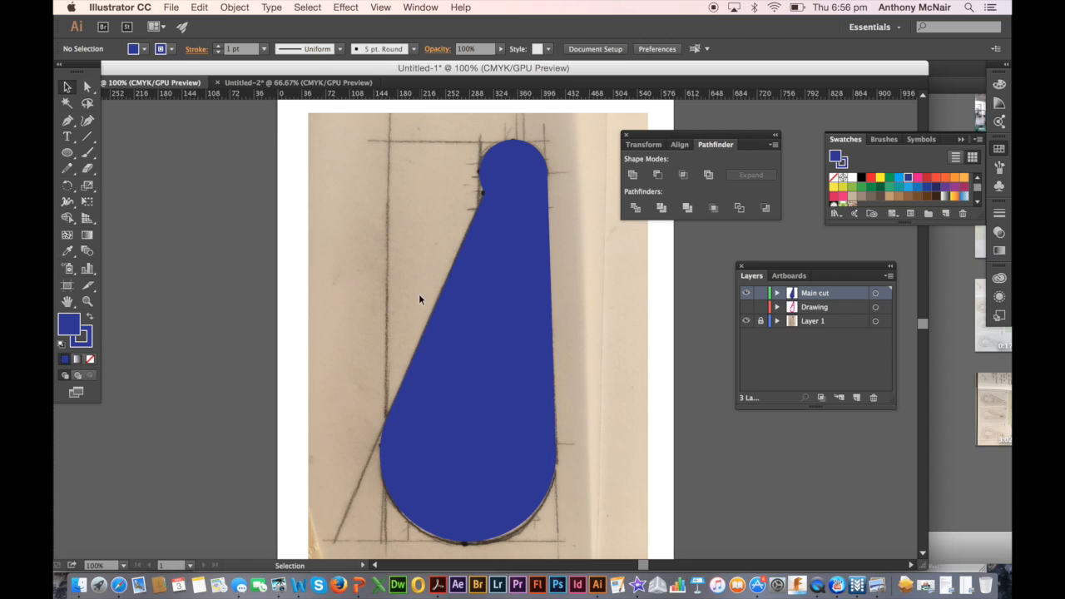
click(498, 333)
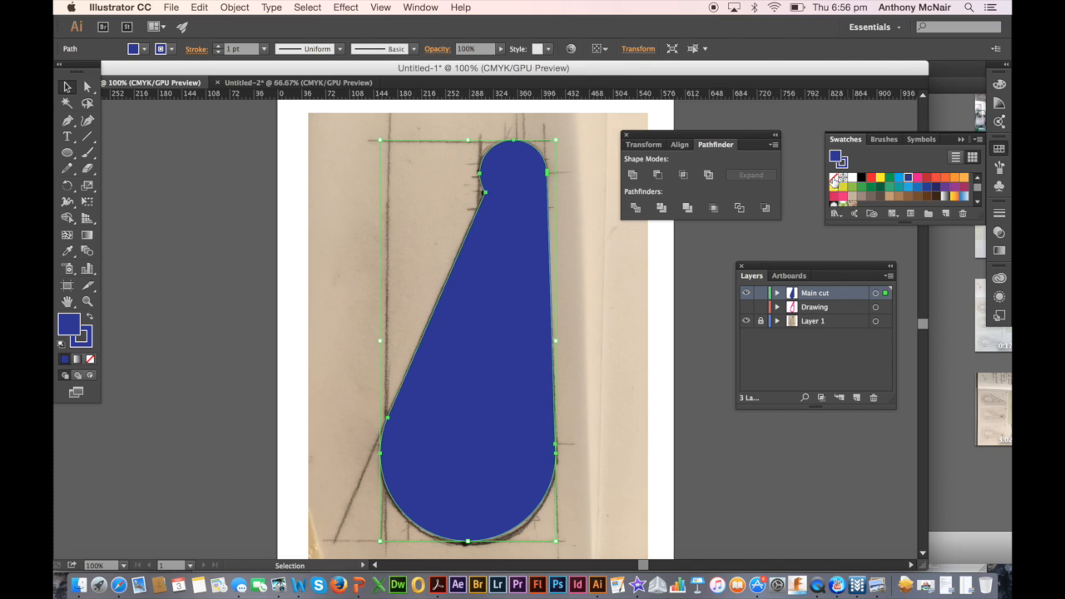
click(834, 178)
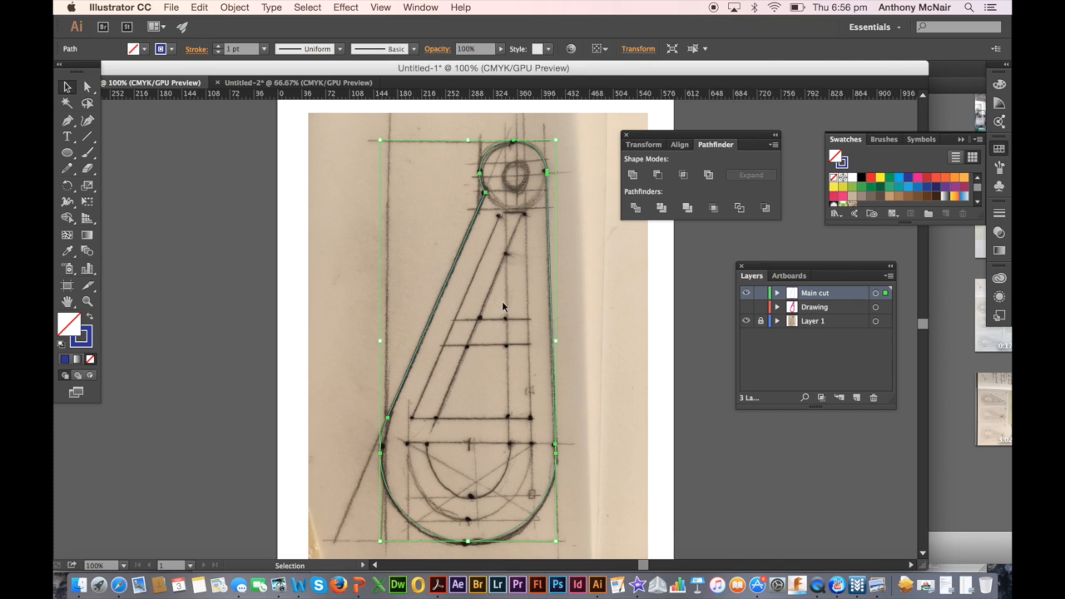
click(610, 252)
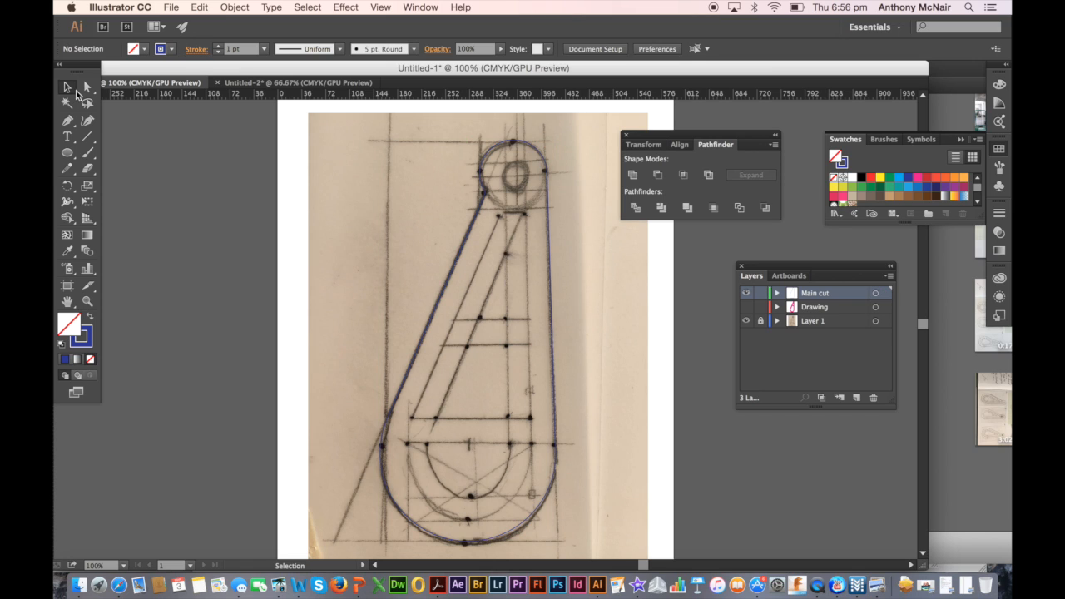
Draw a small circle with the Ellipse tool over the sketched hanging hole near the pendant's upper end
click(69, 153)
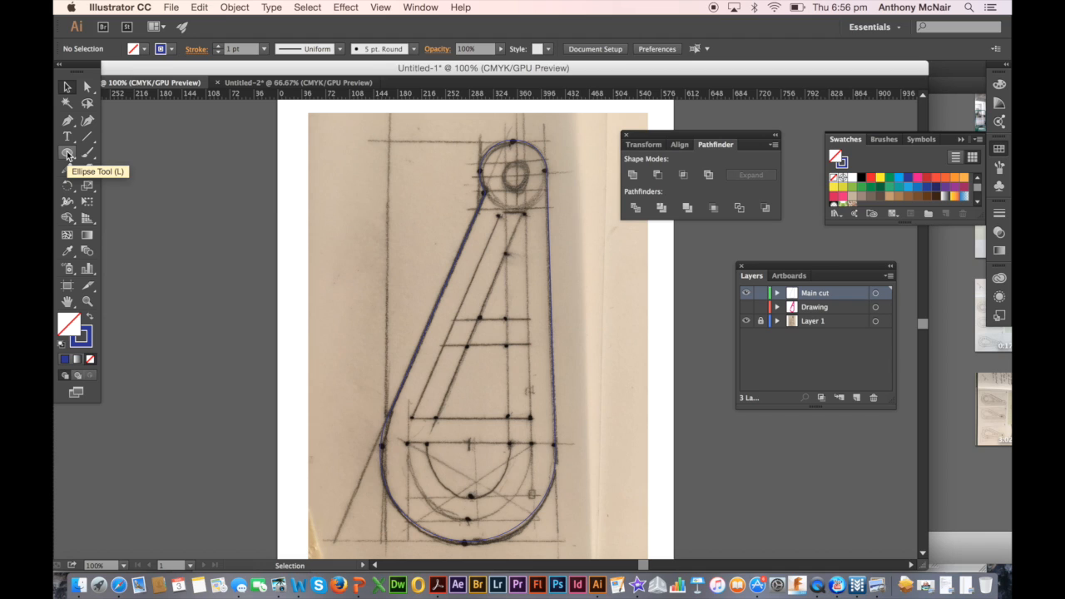
click(69, 153)
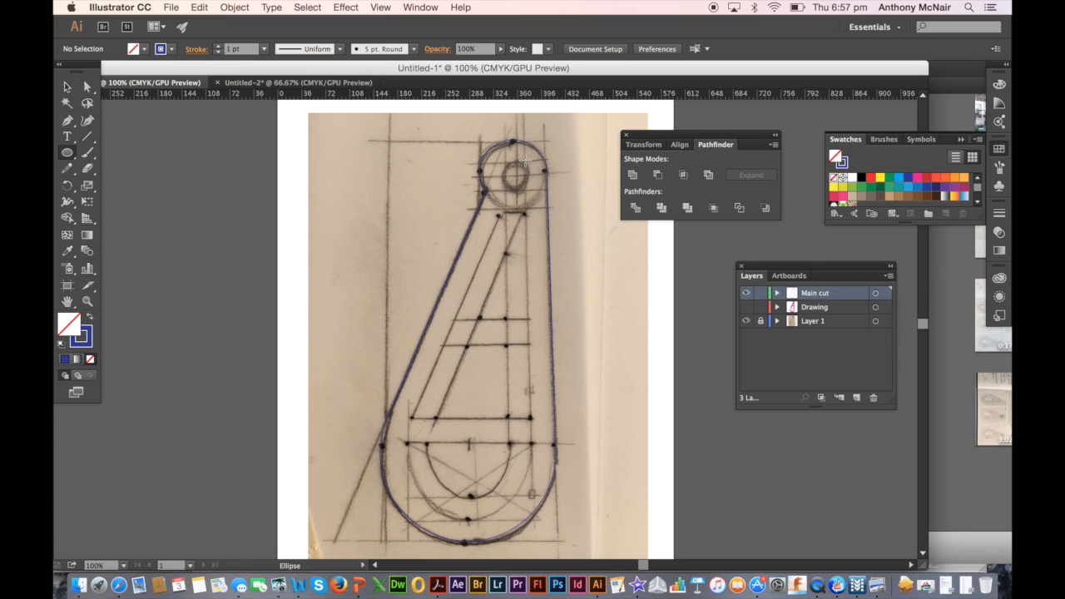
mouse_move(526, 160)
mouse_down()
mouse_move(546, 179)
mouse_move(533, 160)
mouse_move(503, 193)
mouse_up()
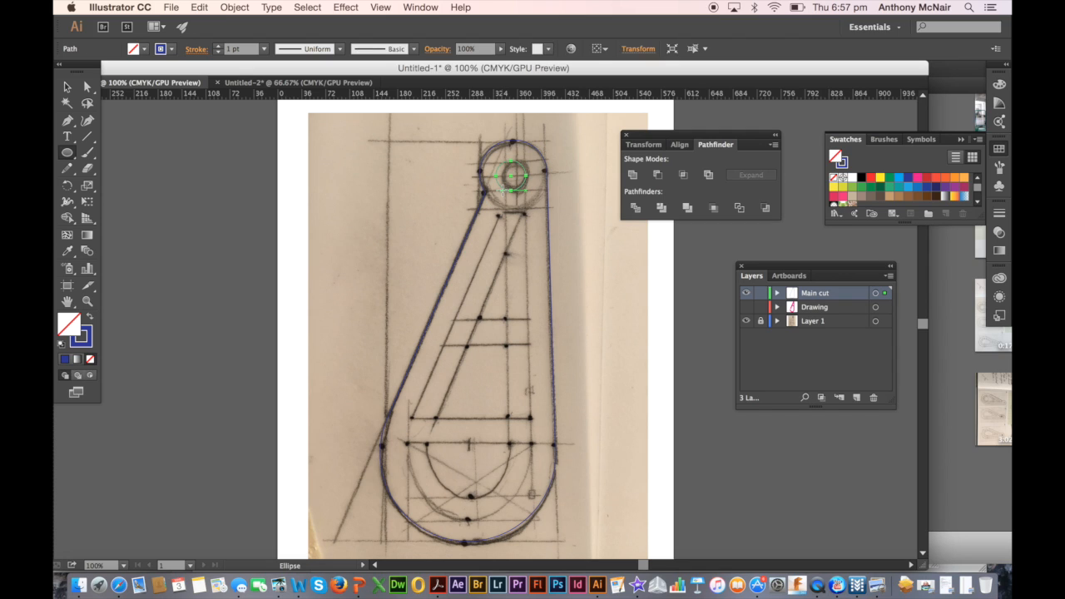
Nudge the small hole circle slightly to the right to line it up with the sketched hole, and deselect it
click(69, 86)
click(69, 87)
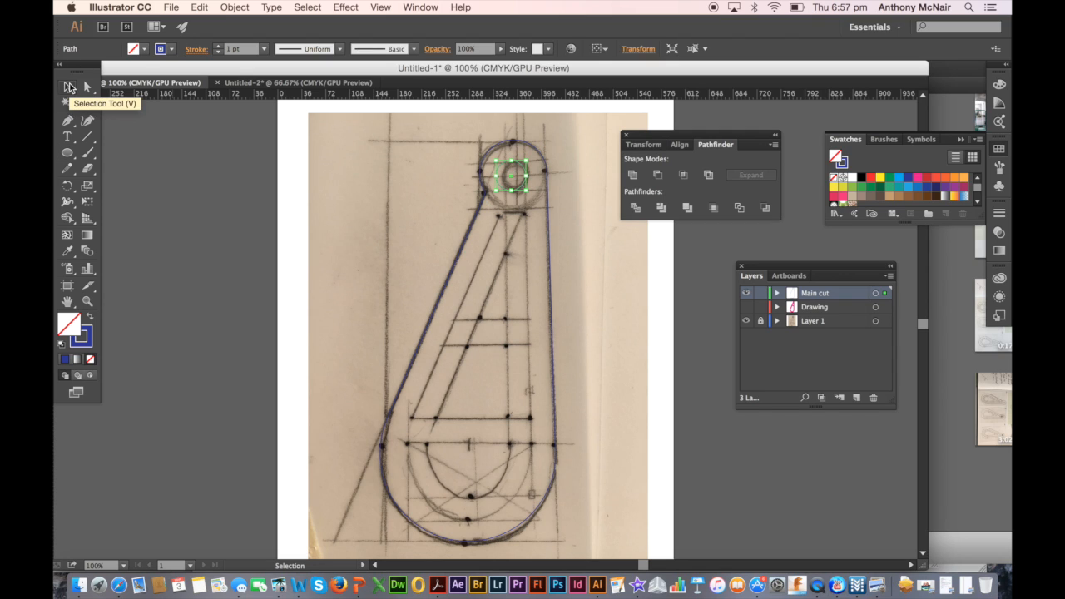
key(Right)
key(Right)
key(Right)
key(Right)
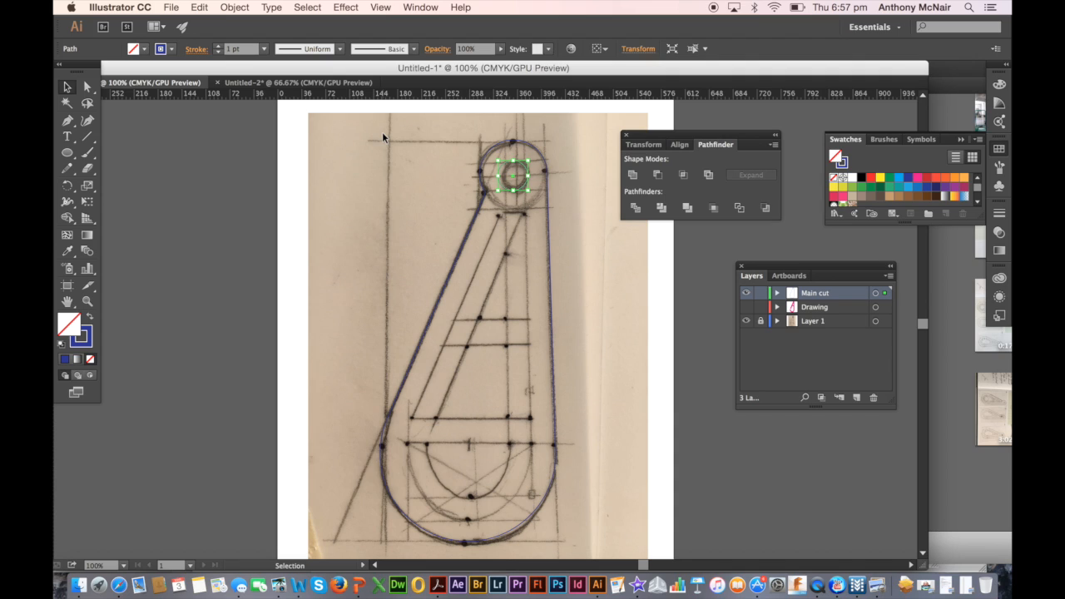
key(Right)
key(Right)
click(610, 320)
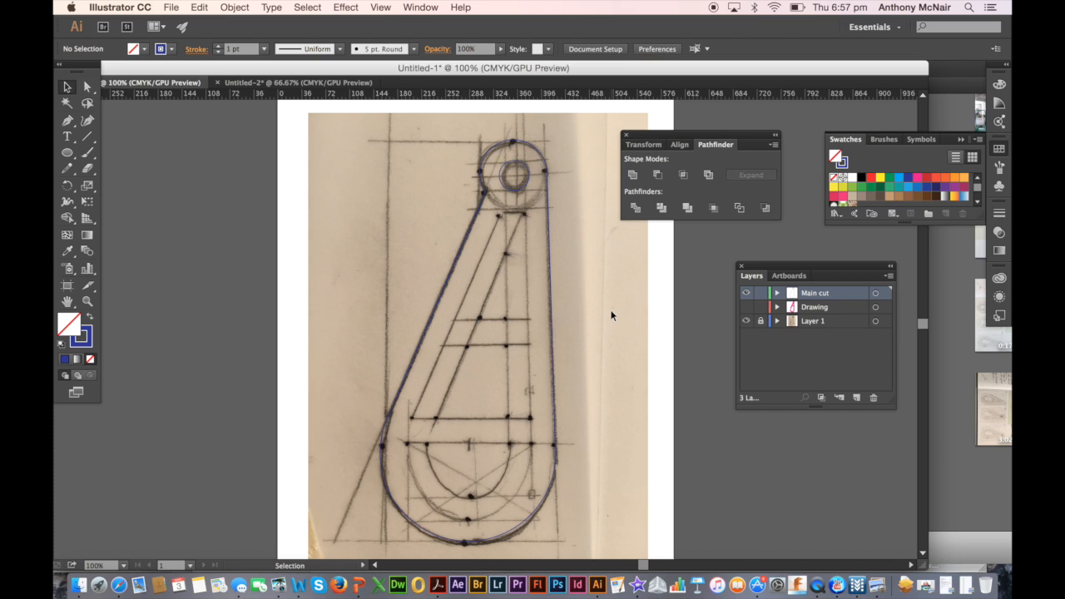
Fill the small hole circle with white and the pendant outline with CMYK Blue, and deselect
click(526, 188)
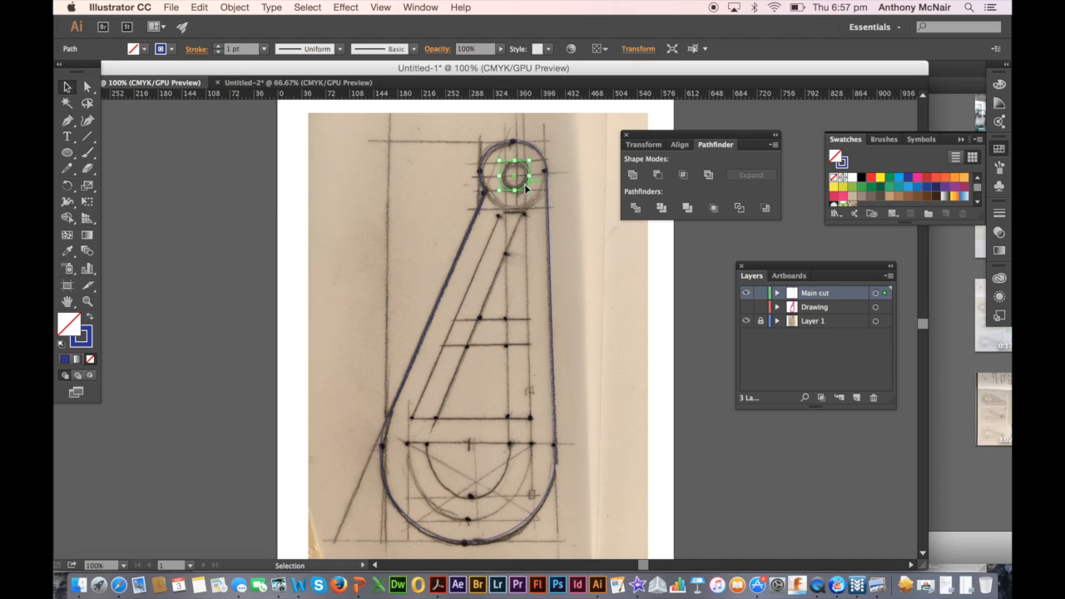
click(855, 181)
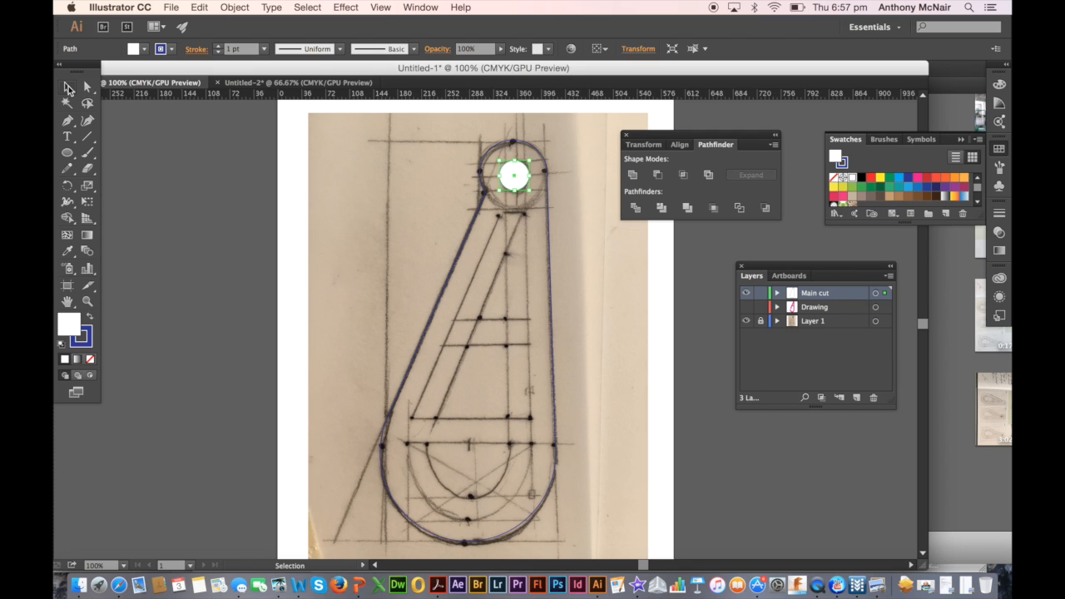
click(549, 257)
click(549, 257)
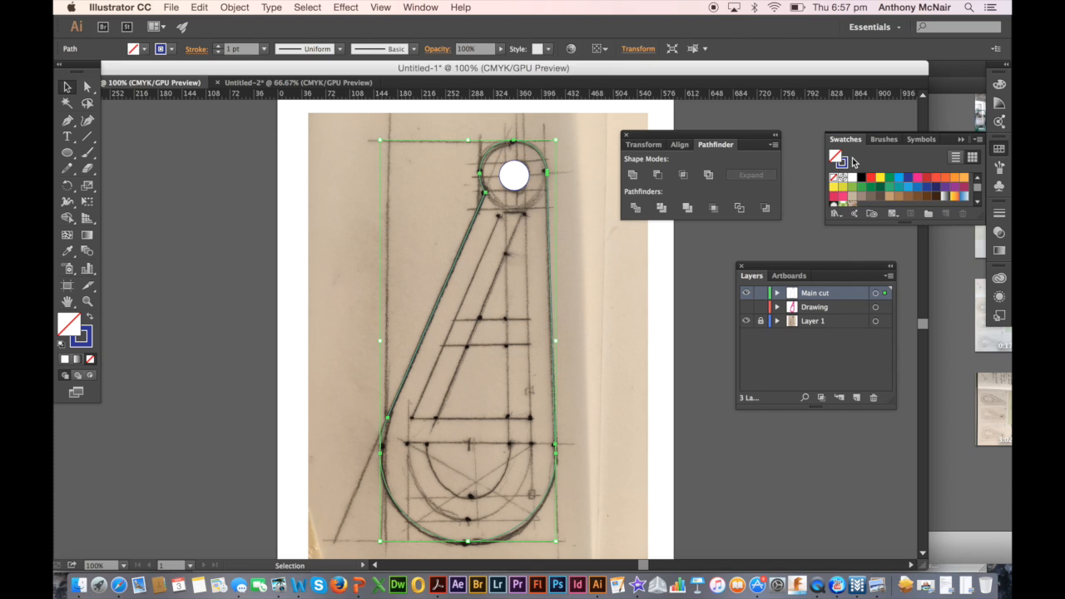
click(909, 178)
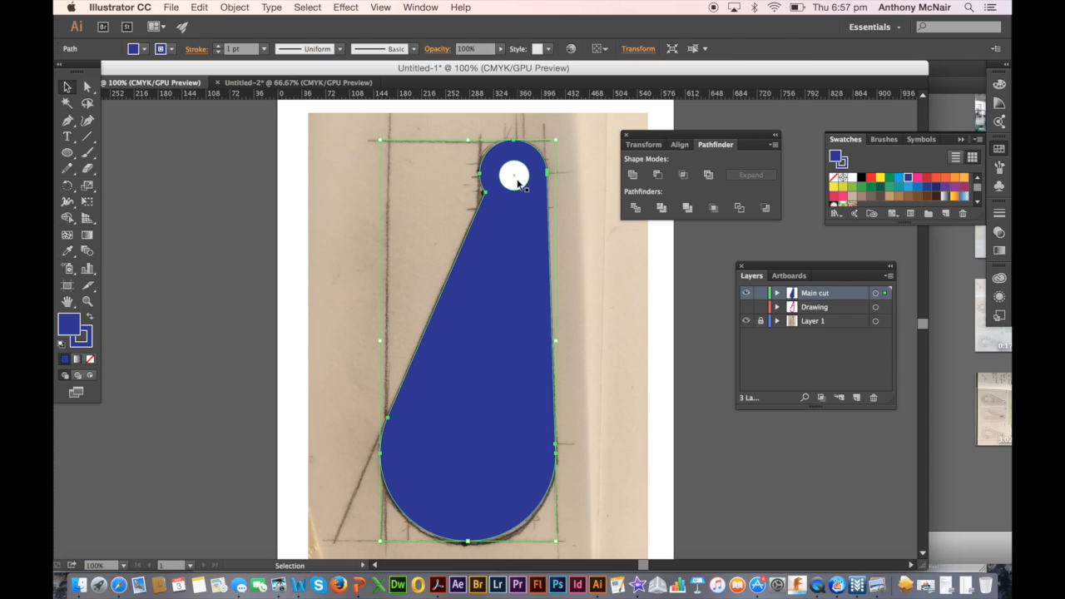
click(587, 244)
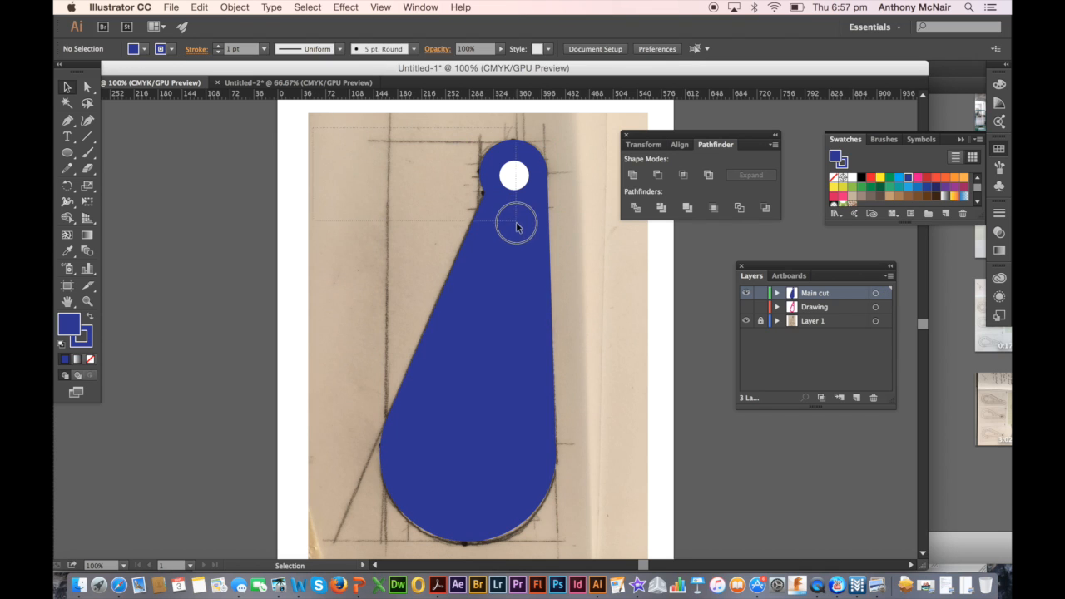
Select the pendant shape and the white circle, cut the hole out with Pathfinder Minus Front, and deselect
scroll(593, 501, down, 3)
drag(593, 498, 593, 499)
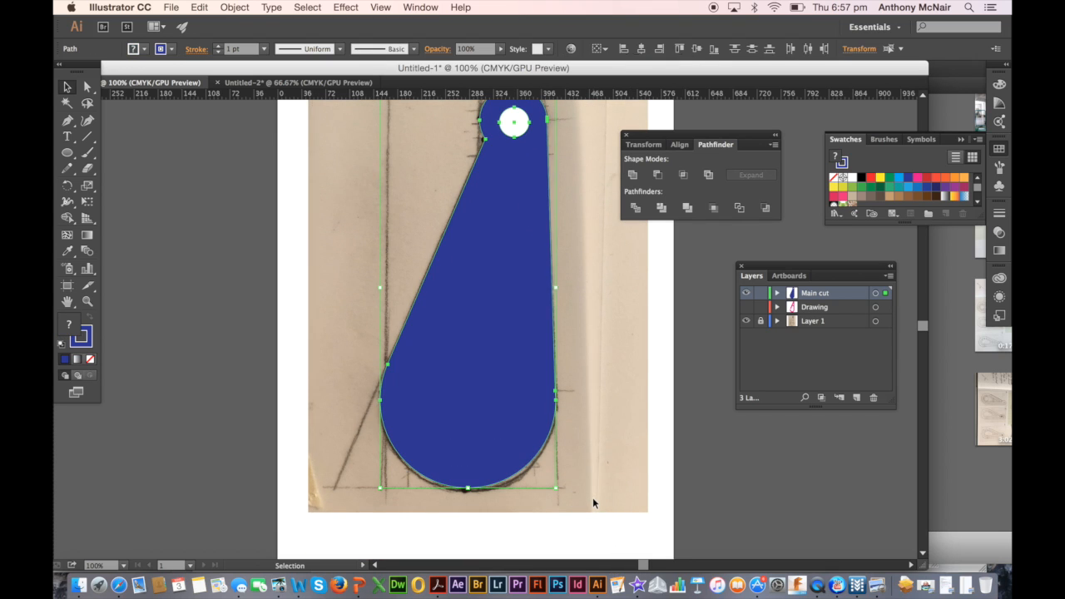
scroll(593, 498, up, 2)
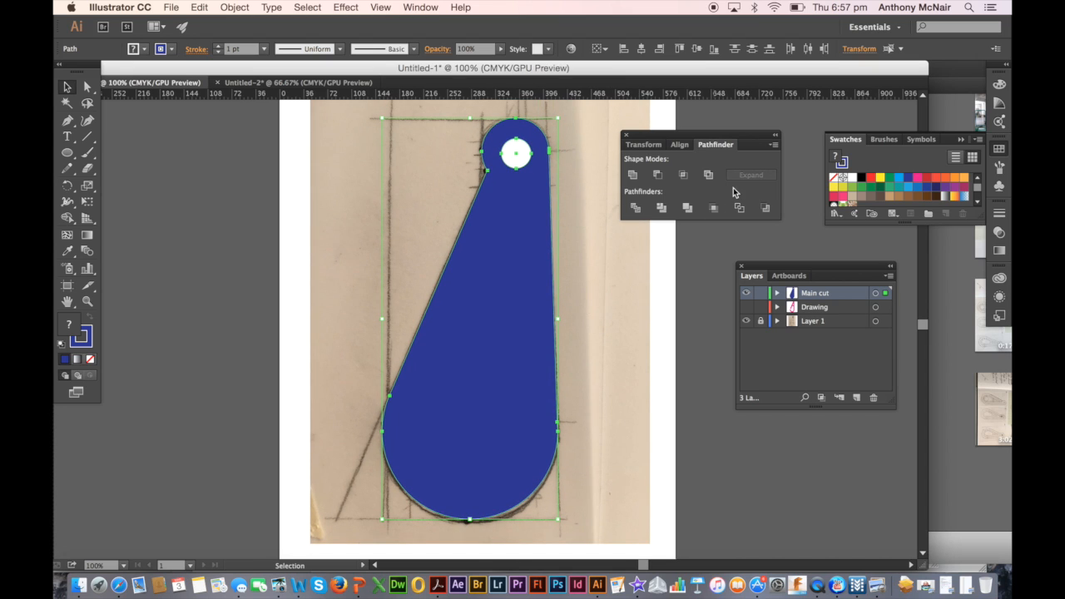
click(625, 134)
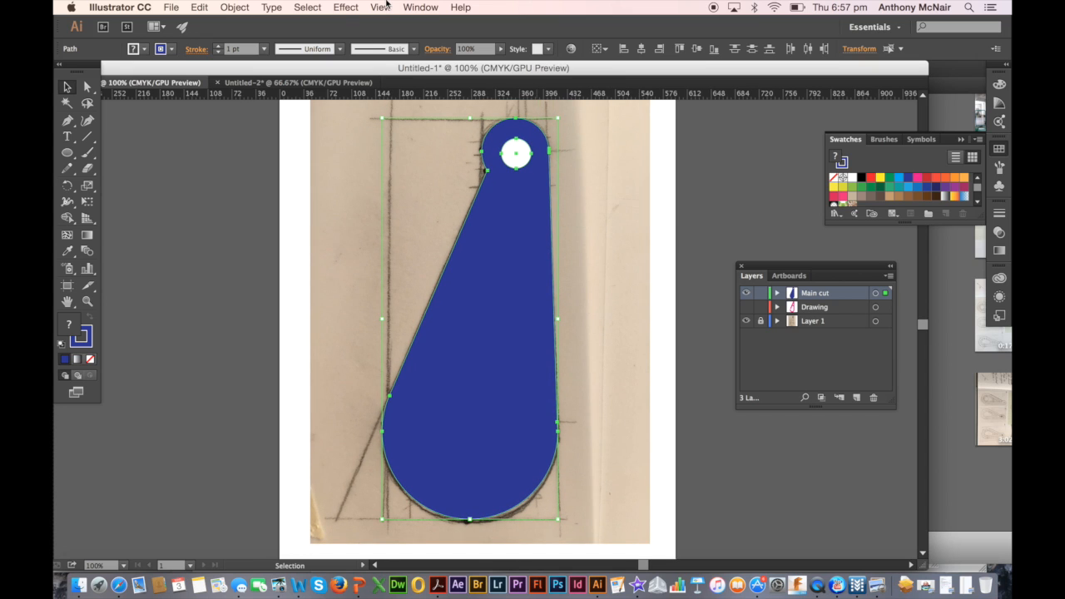
click(419, 8)
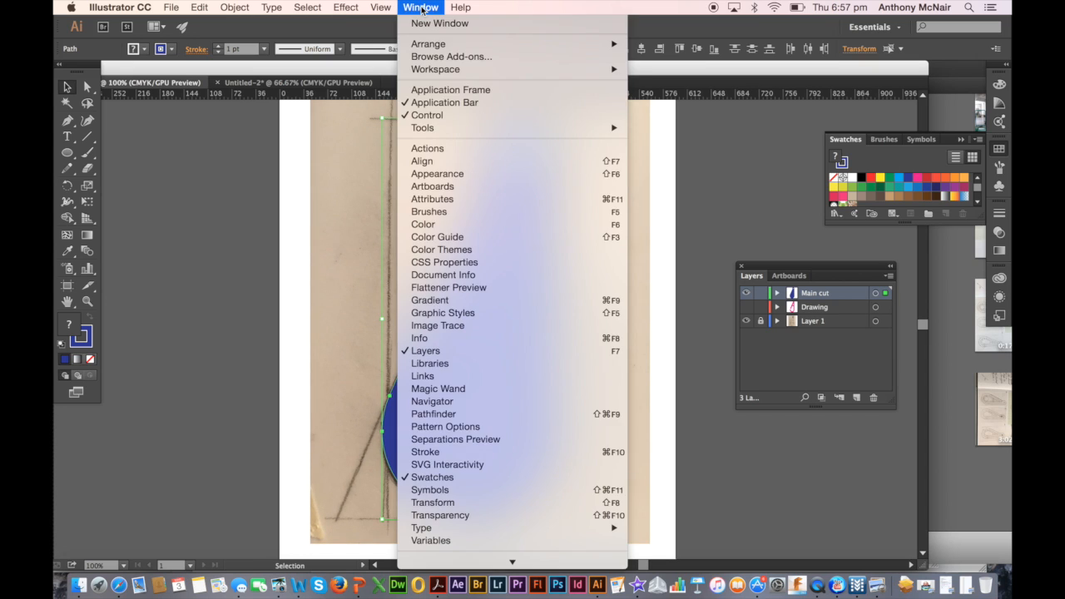
click(454, 415)
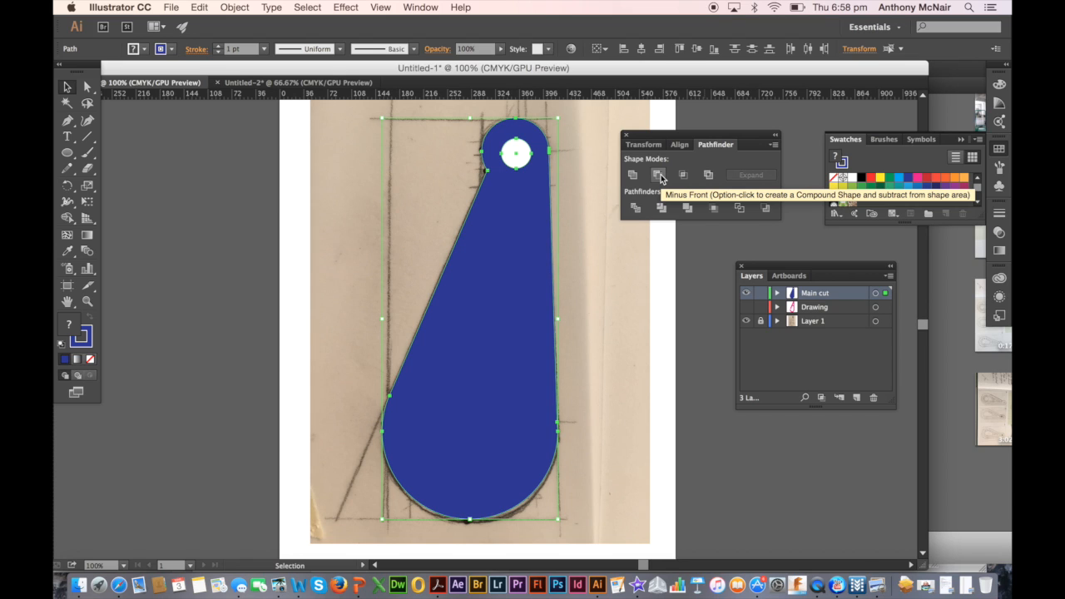
click(659, 177)
click(607, 257)
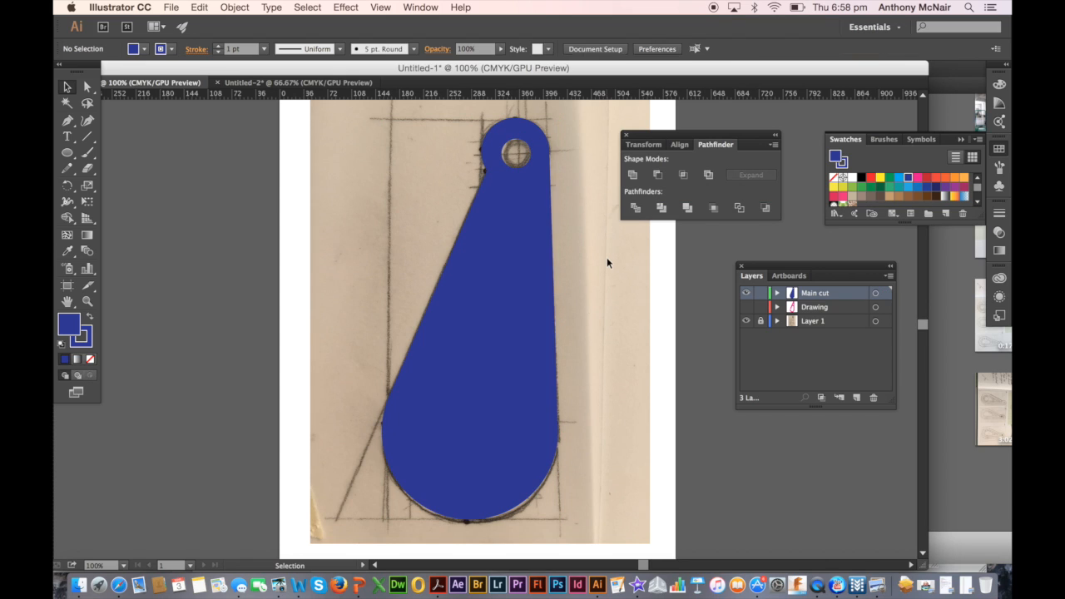
Test the cut-out hole by shifting the pendant shape sideways over the sketch, and undo the move
click(534, 235)
drag(543, 235, 504, 237)
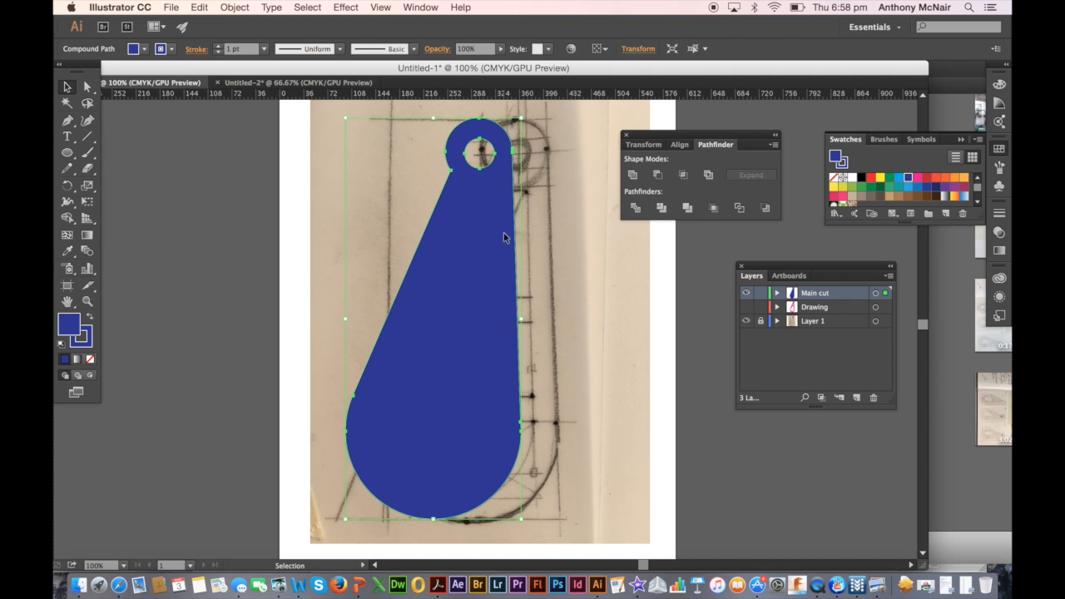
click(200, 7)
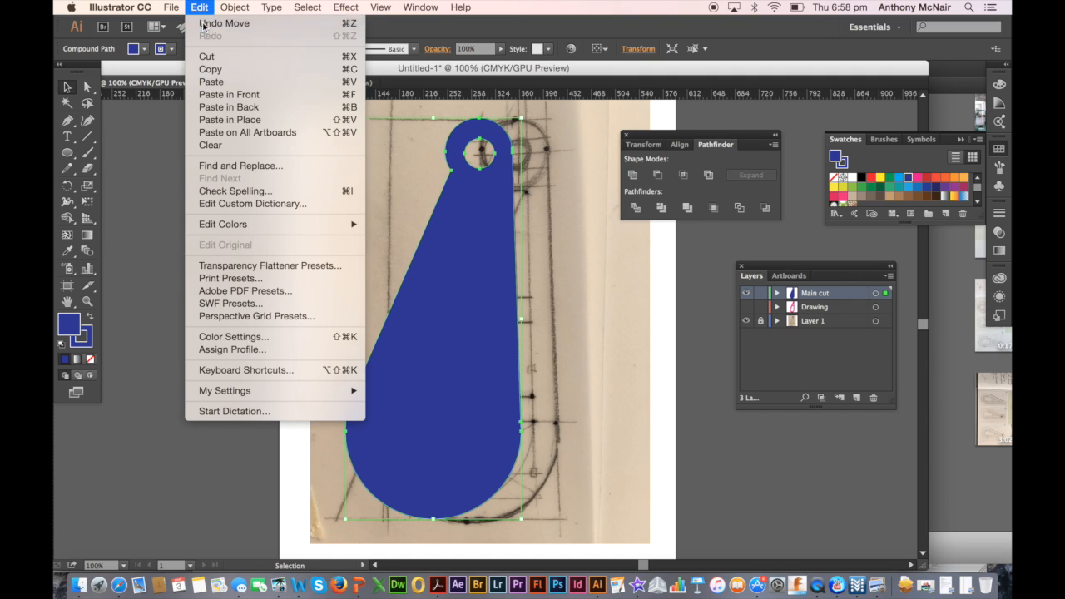
click(203, 23)
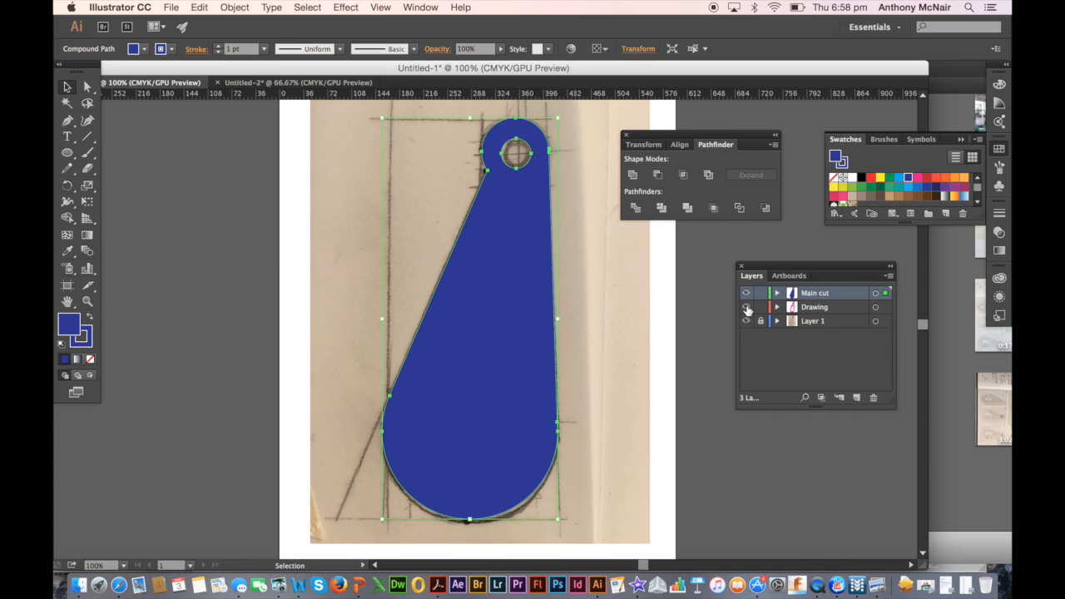
Move the Drawing layer above the Main cut layer, deselect the pendant, and hide the sketch photo on Layer 1
click(815, 311)
drag(815, 313, 816, 293)
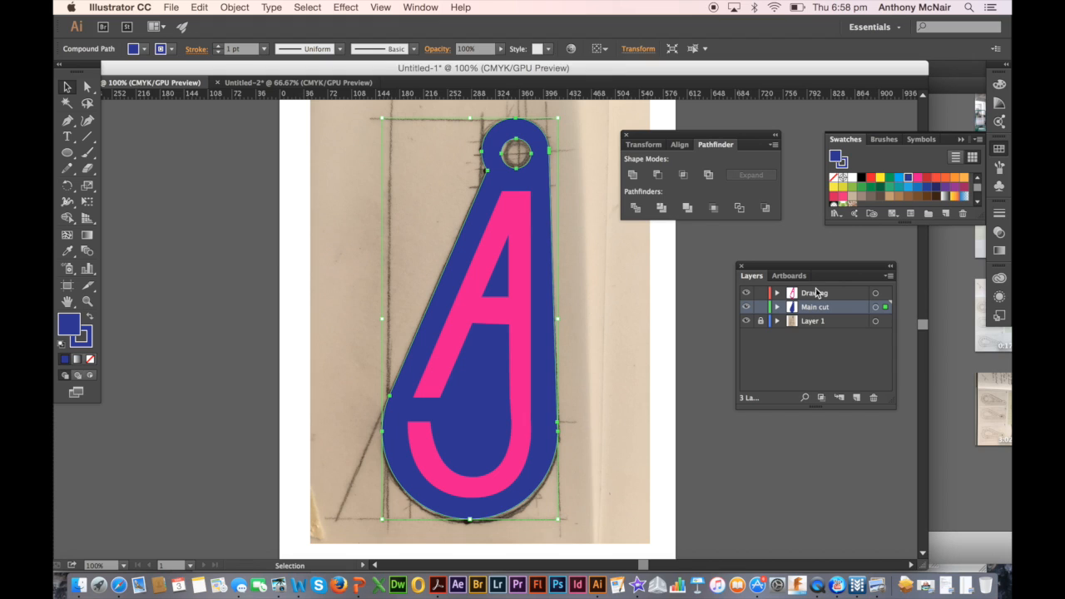
click(597, 309)
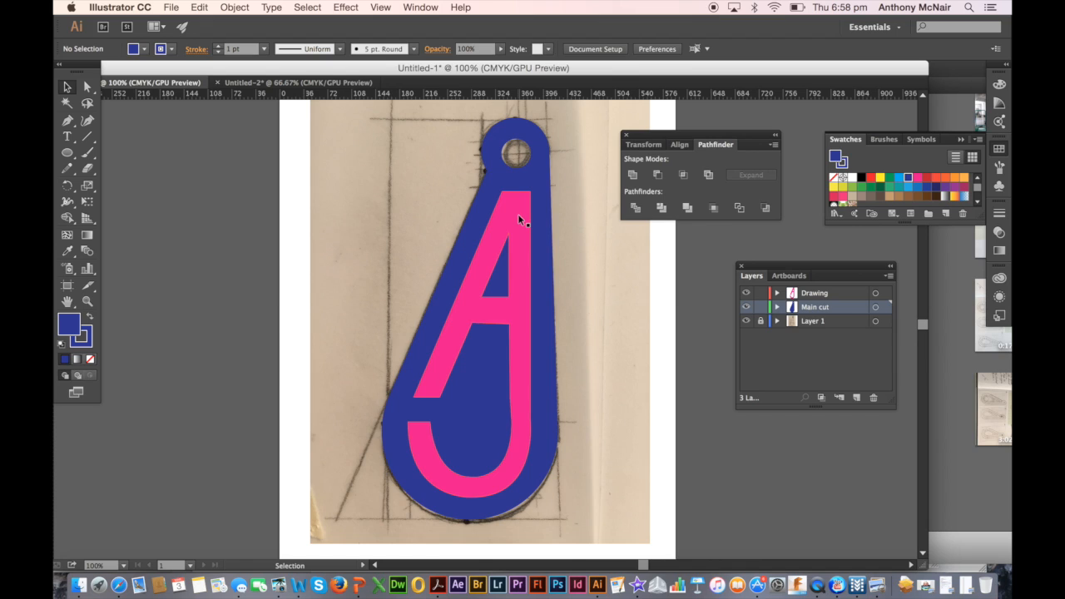
click(746, 322)
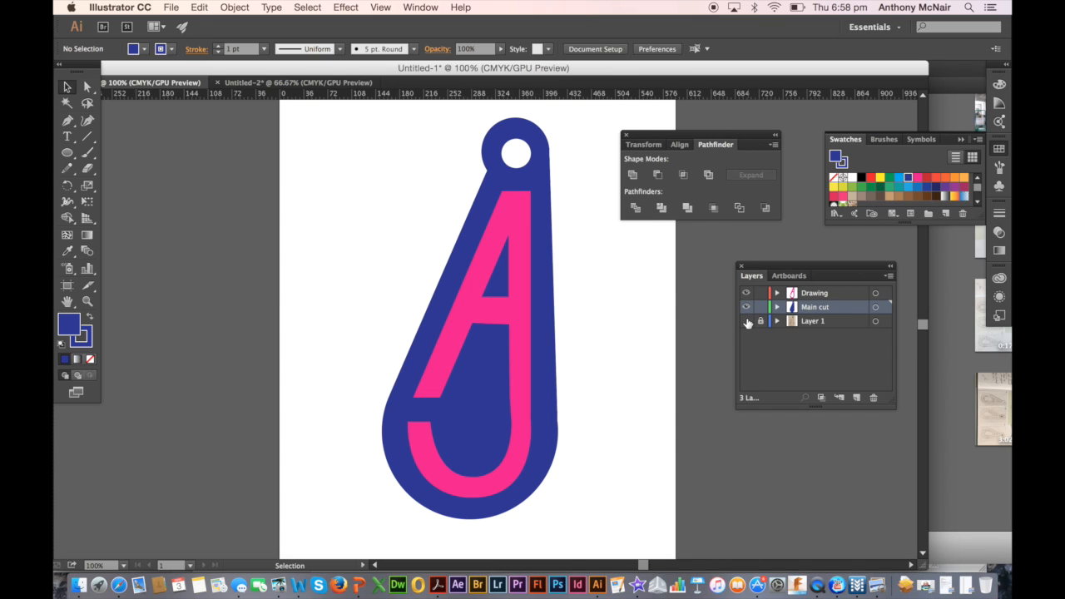